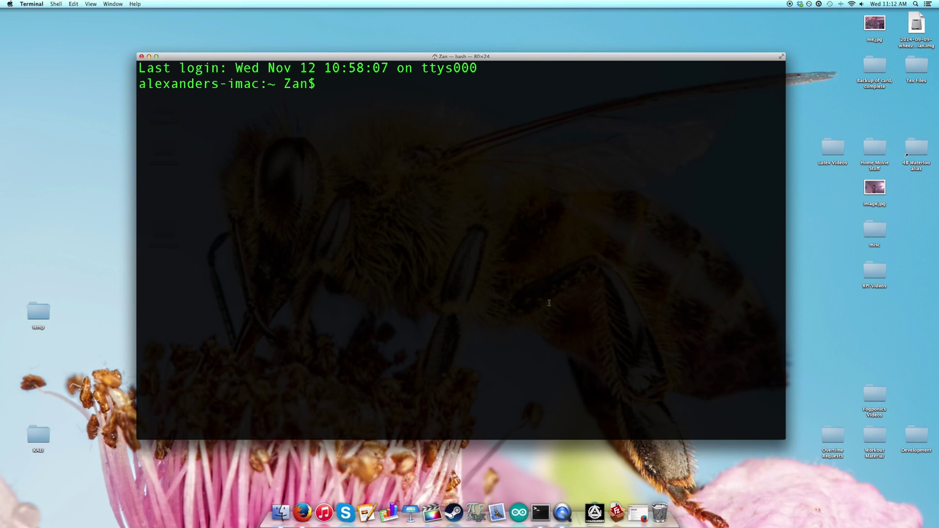
type("ssh 192.168.2.2")
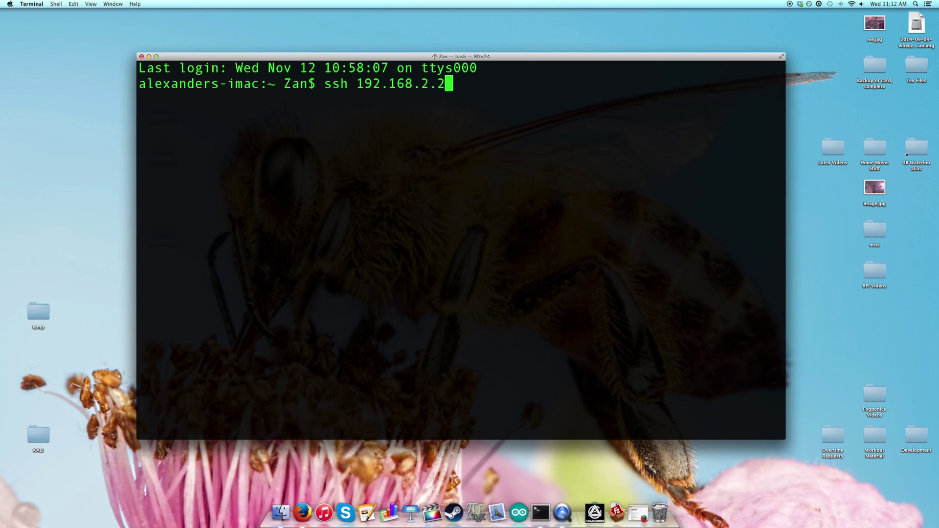
key("Left")
key("Left")
key("Left")
key("Left")
key("Left")
key("Left")
key("Left")
key("Left")
key("Left")
key("Left")
key("Left")
type("pi@")
key("Return")
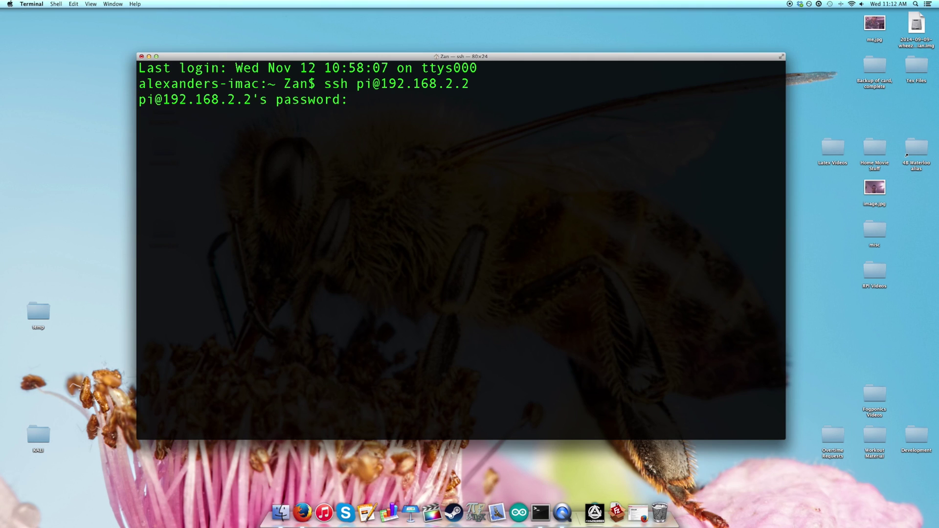
key("Return")
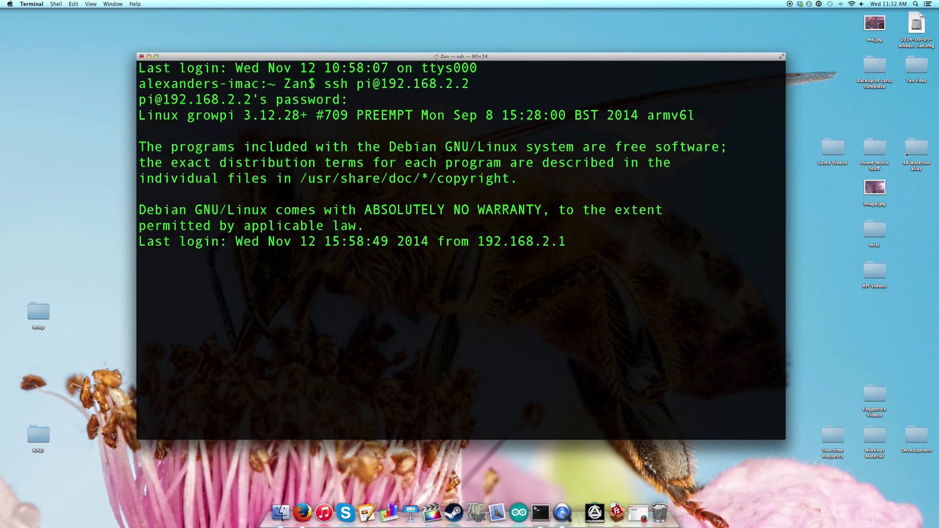
type("vncserver :")
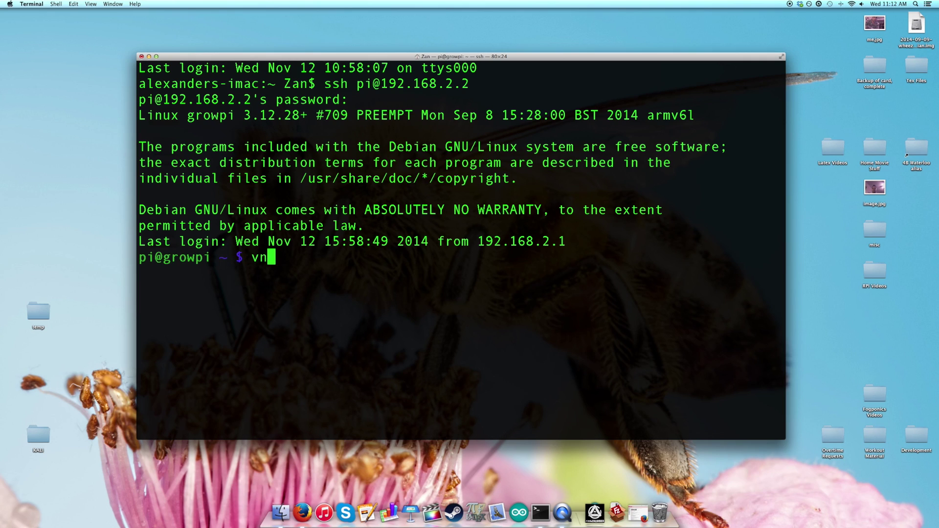
type("1")
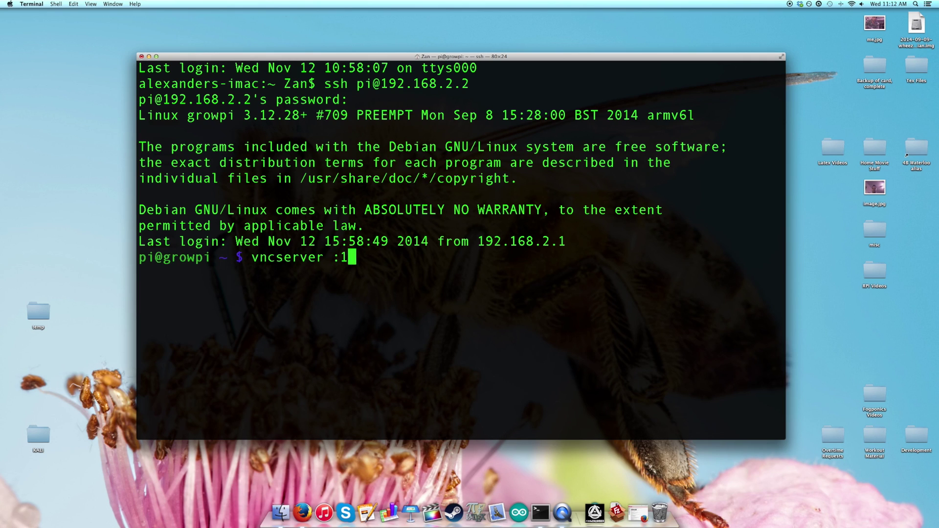
key("Return")
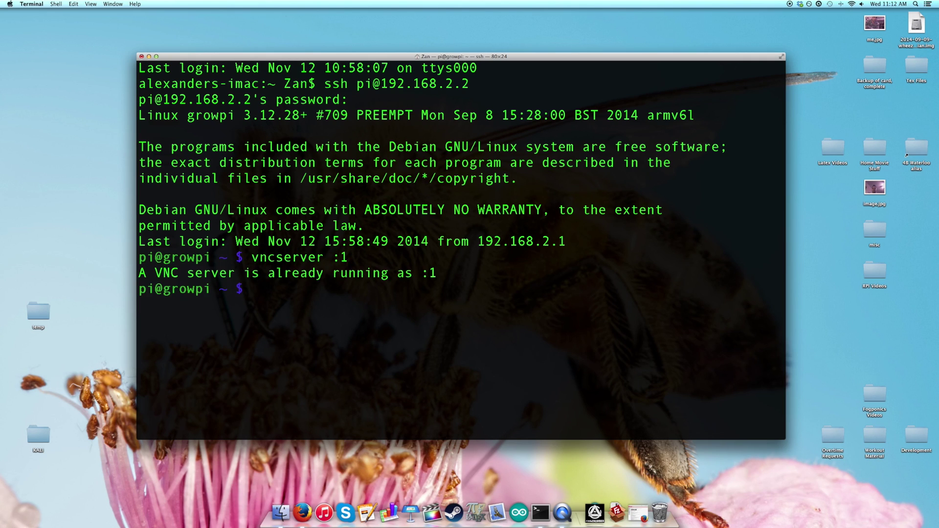
Step: In Finder's Connect to Server, change the afp address to vnc://192.168.2.2:5901 and connect
left_click(278, 508)
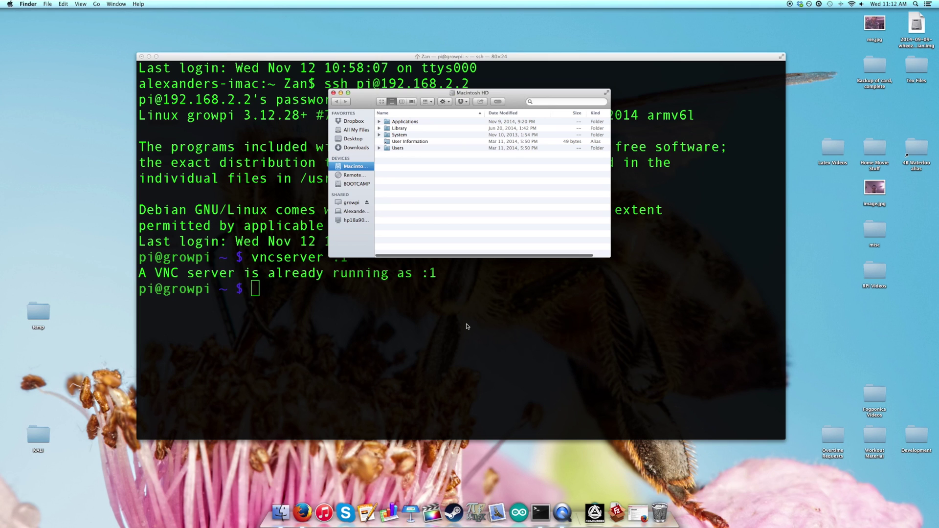
key("super+k")
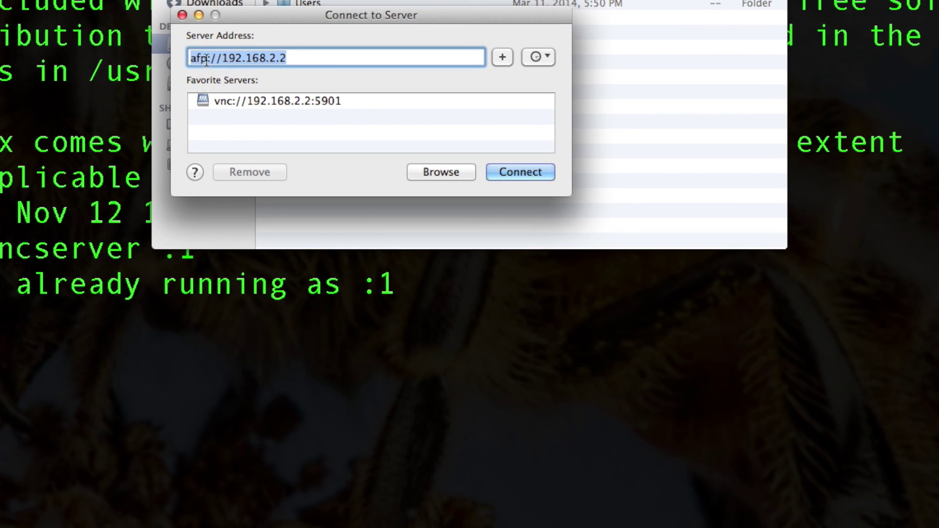
double_click(250, 99)
type("vnc")
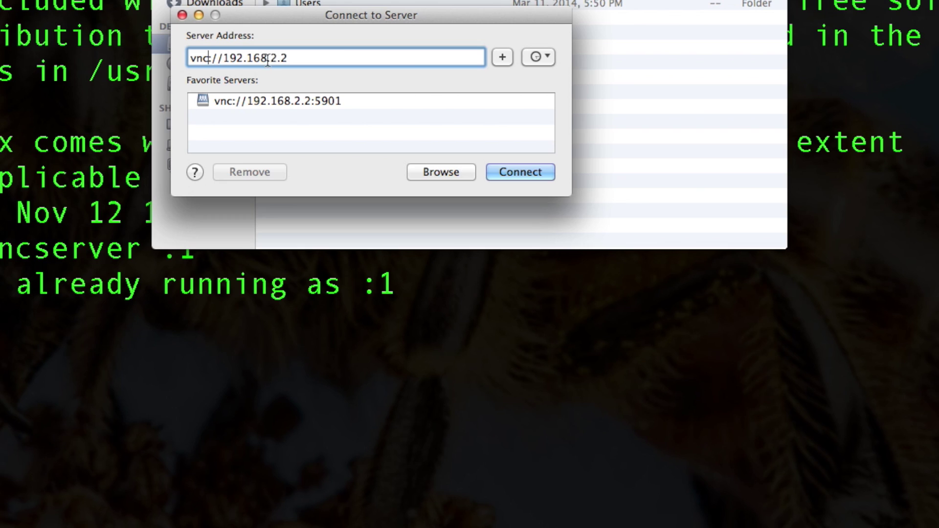
left_click(310, 57)
type(":5901")
key("Return")
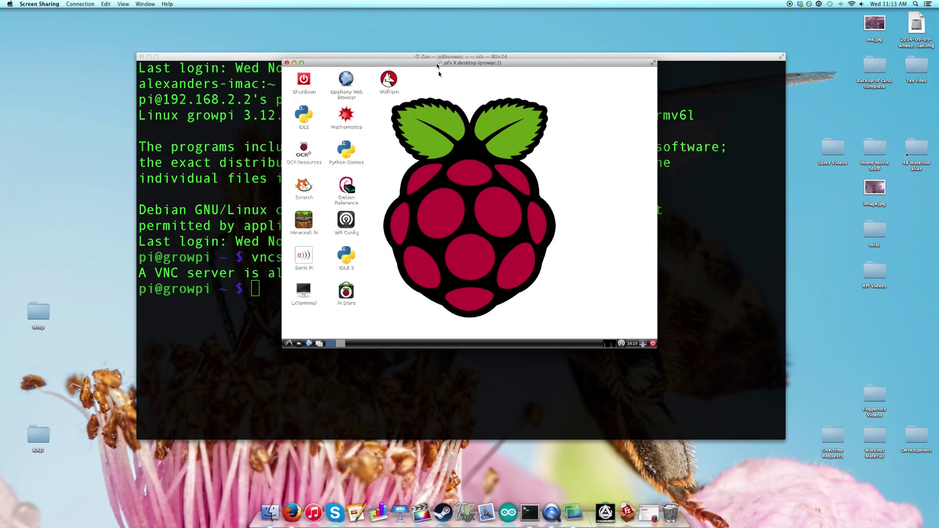
Step: Move the Pi desktop window left, launch WiFi Config, scan, and open the PACE530 network
left_click_drag(438, 65, 314, 67)
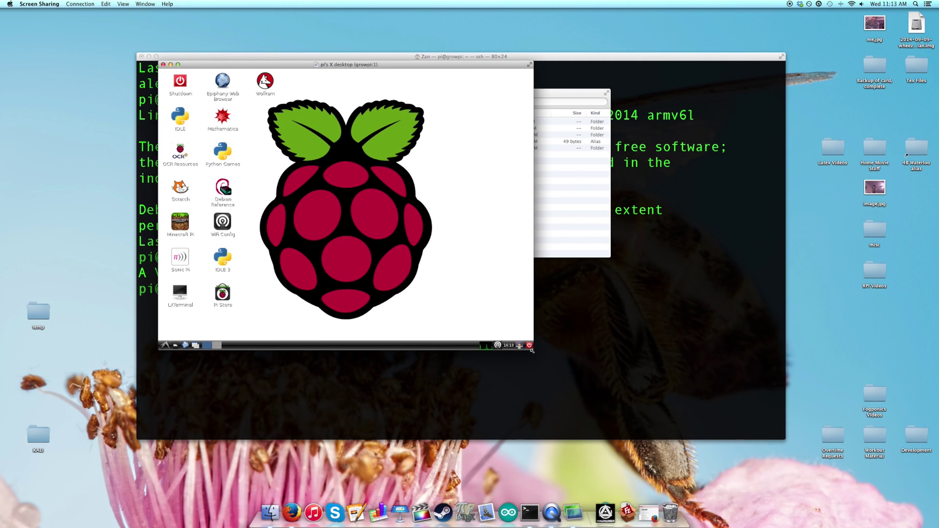
left_click(328, 267)
left_click(225, 227)
double_click(227, 225)
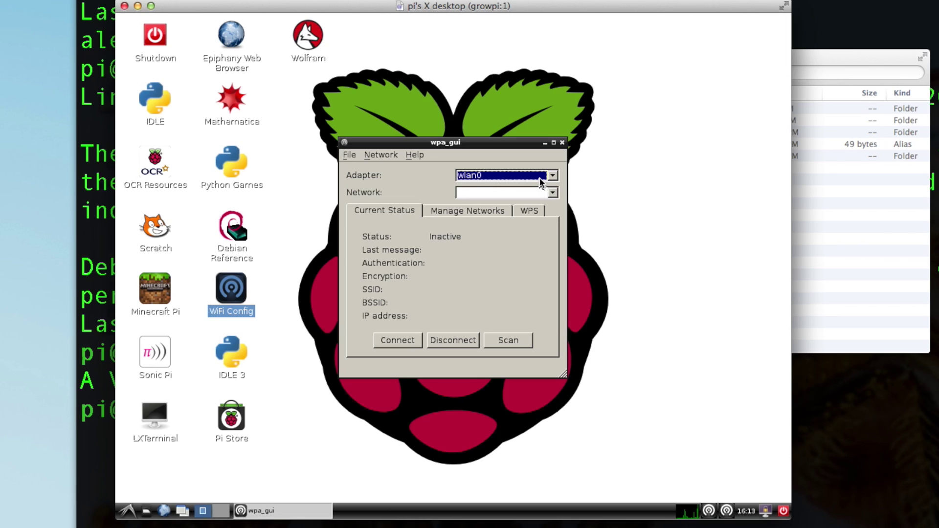
left_click(509, 341)
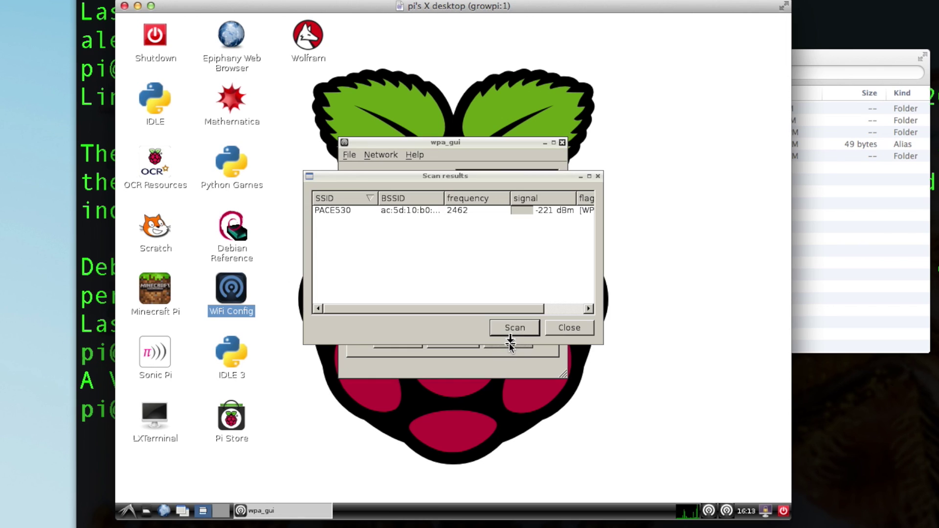
left_click(346, 212)
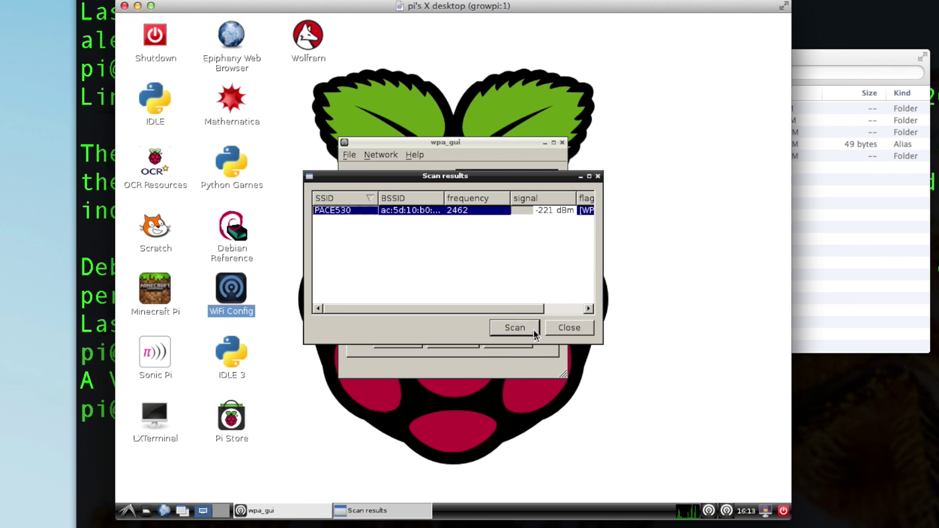
Step: Enter the PACE530 Wi-Fi passphrase in the PSK field, add the network, and close Scan results
double_click(426, 209)
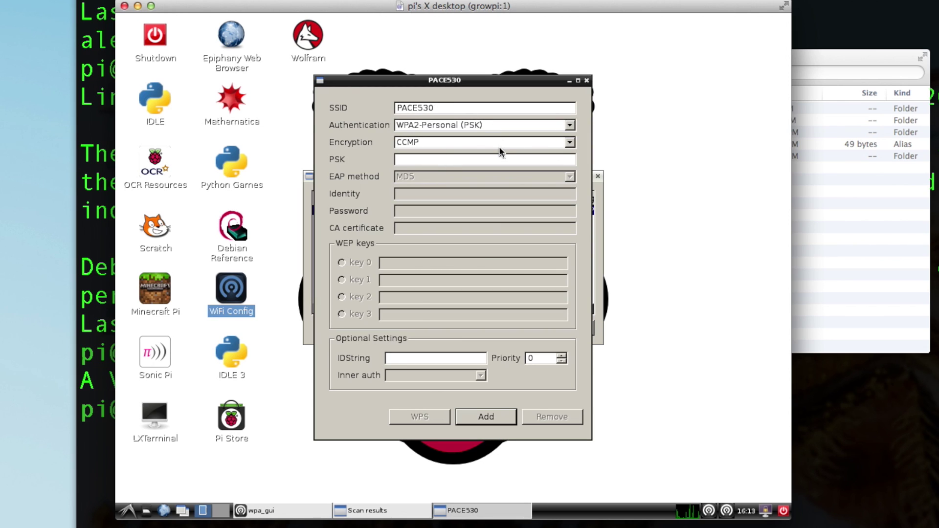
type("**********")
left_click(483, 417)
left_click(574, 333)
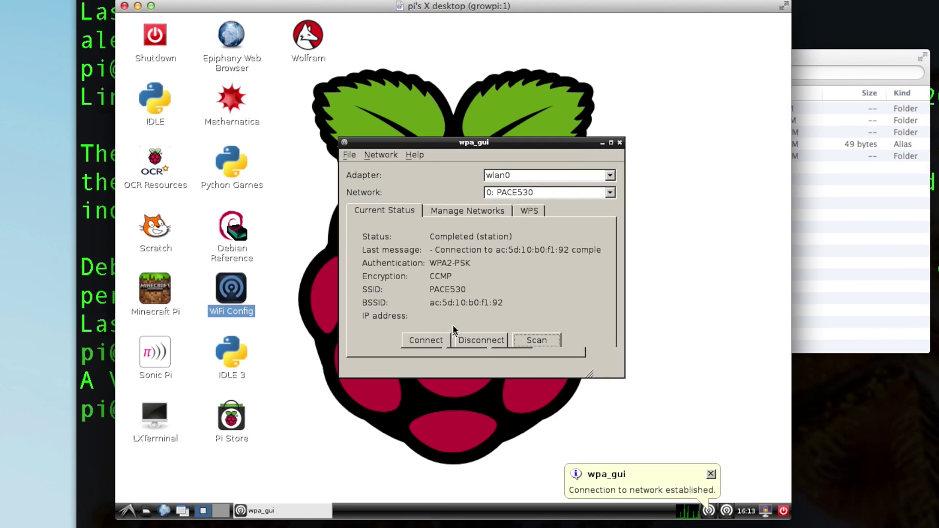
Step: Connect the Pi to PACE530 in wpa_gui and wait for the IP 192.168.1.78
left_click(436, 338)
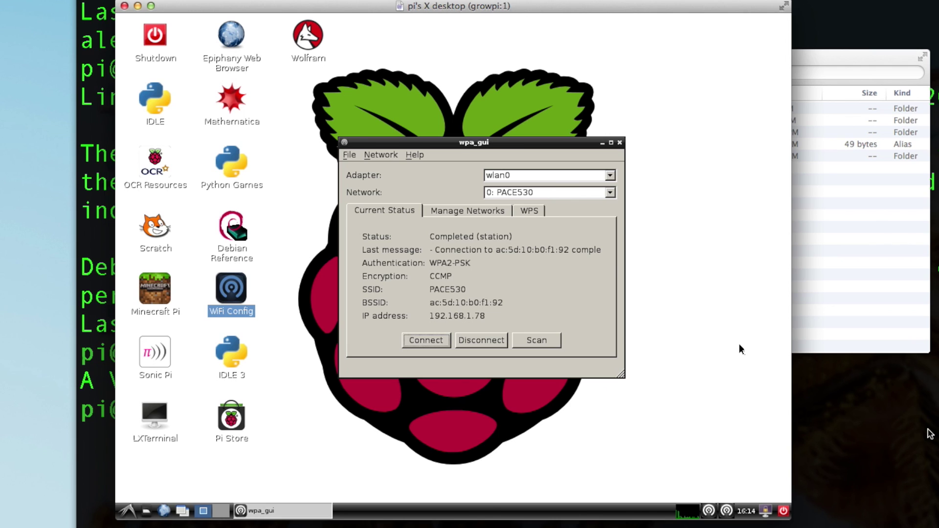
Step: Back in Terminal, log out of the SSH session at 192.168.2.2
key("super+Tab")
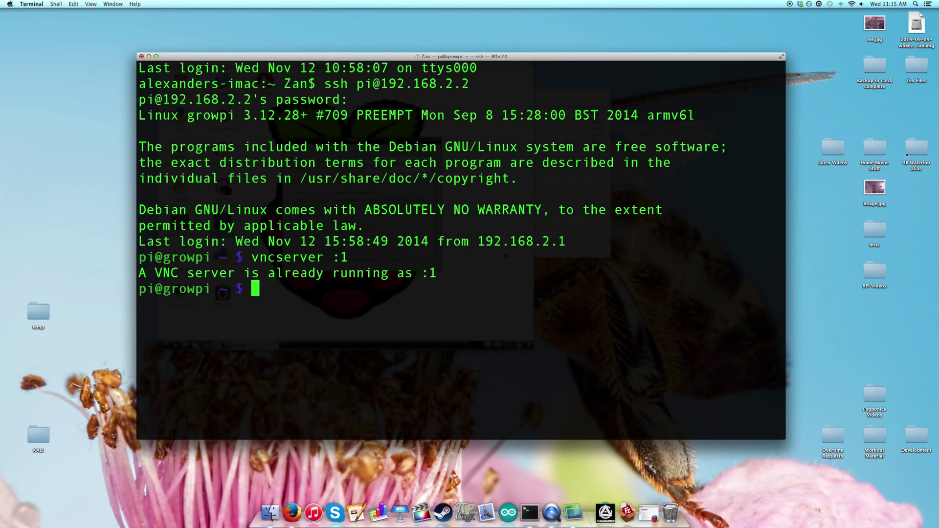
left_click_drag(517, 40, 645, 40)
left_click_drag(451, 84, 469, 84)
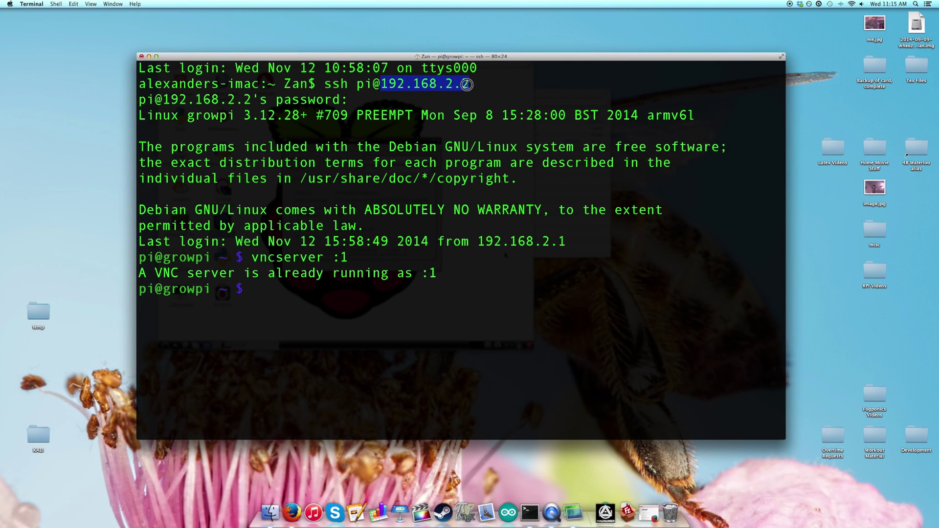
left_click(310, 294)
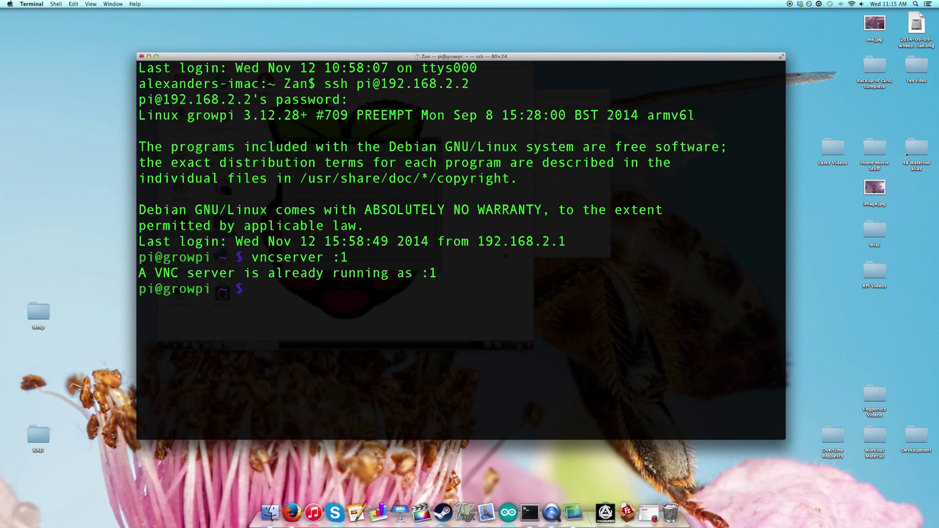
type("exit")
key("Return")
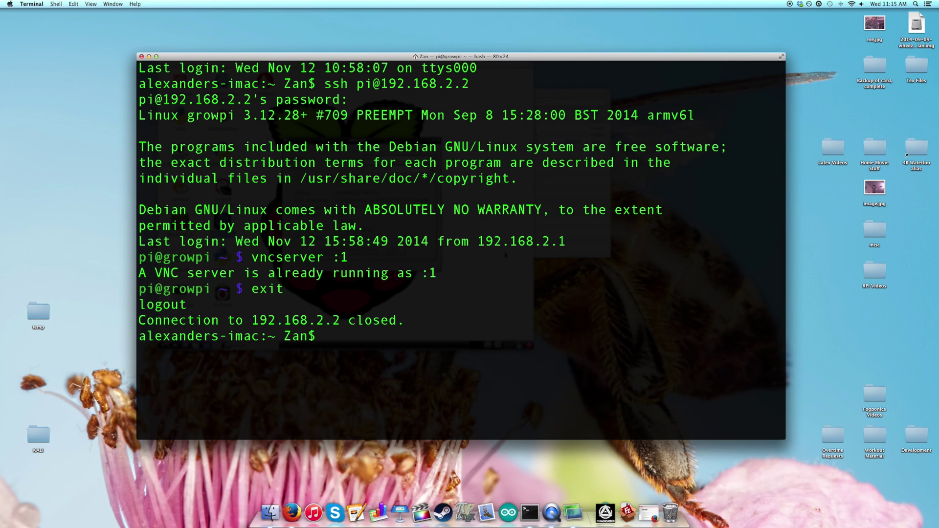
type("ssh pi@192.168.1.")
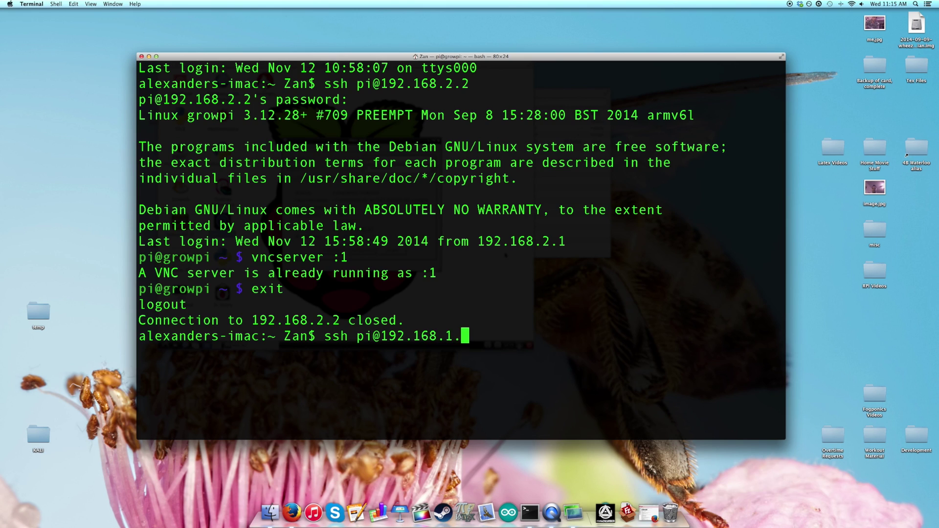
type("78")
left_click(573, 513)
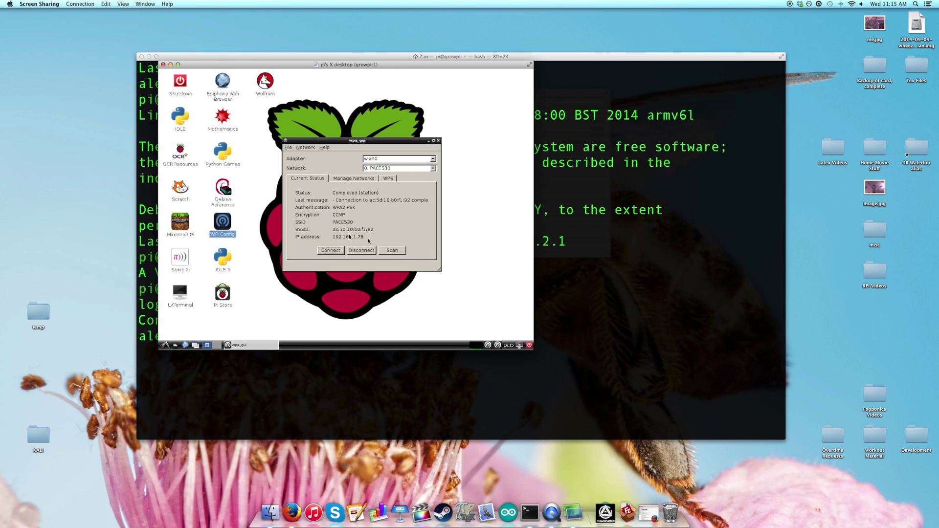
left_click(664, 299)
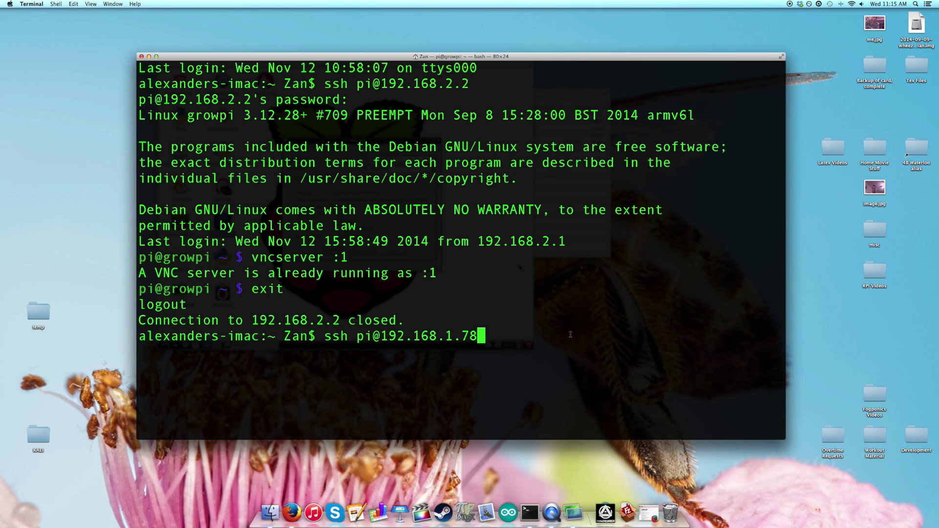
key("Return")
type("yes")
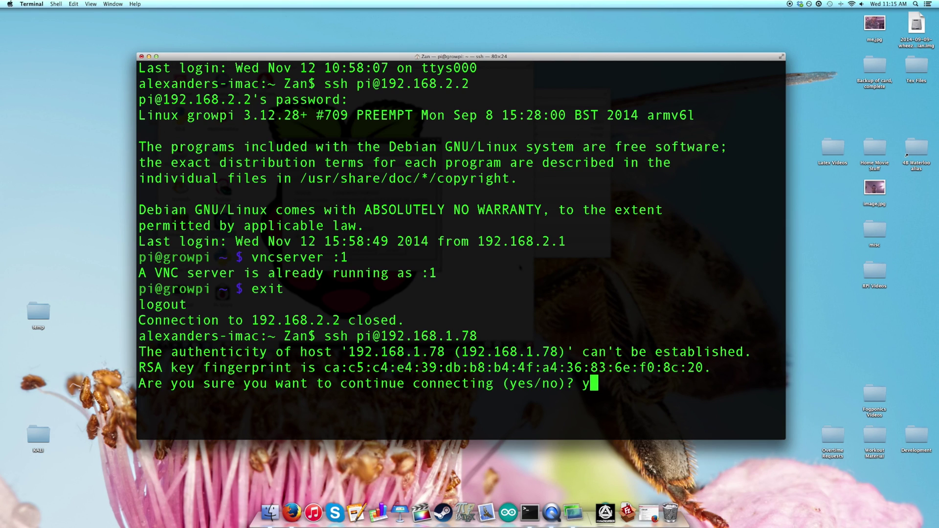
key("Return")
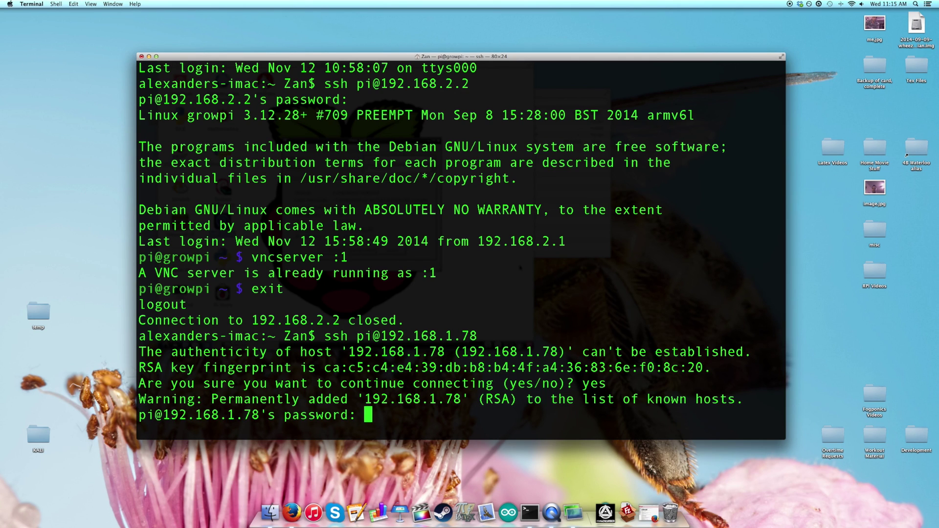
key("Return")
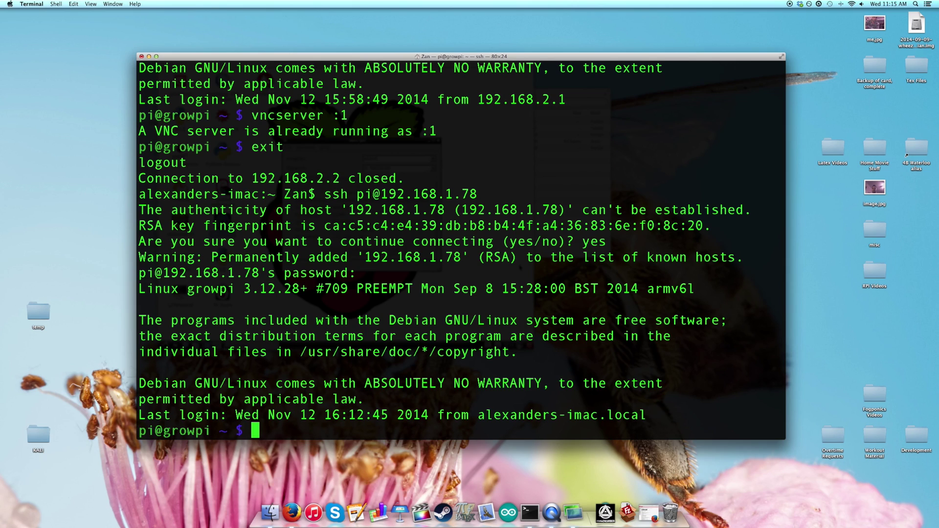
Step: Close the old Screen Sharing window for 192.168.2.2 and clear the Terminal screen
left_click(572, 512)
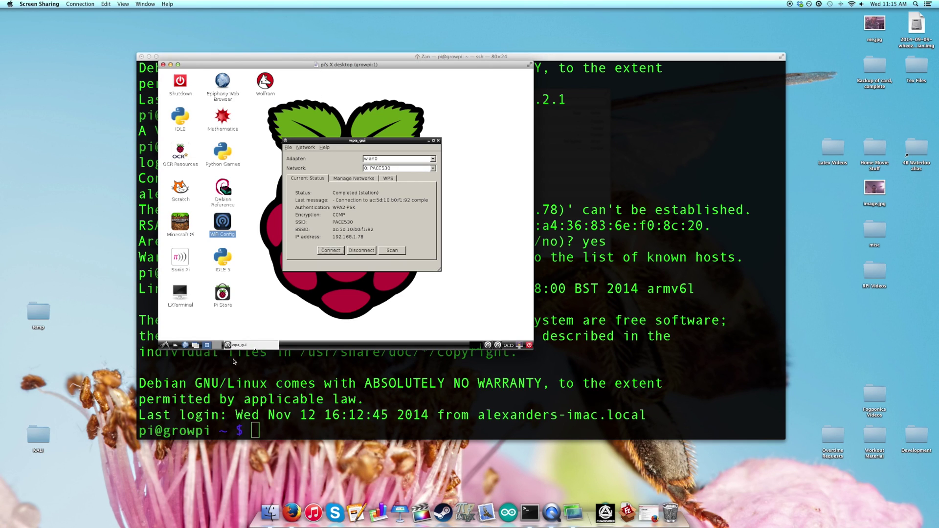
left_click(164, 65)
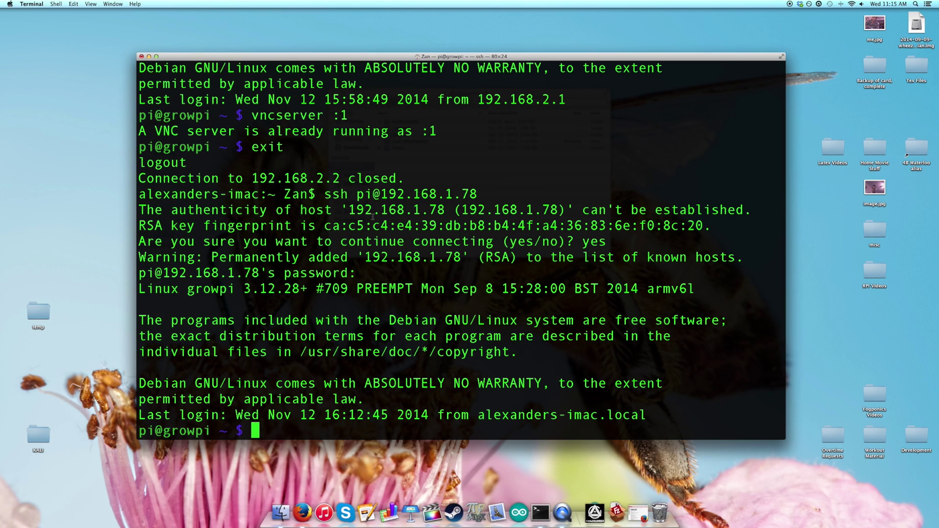
key("ctrl+l")
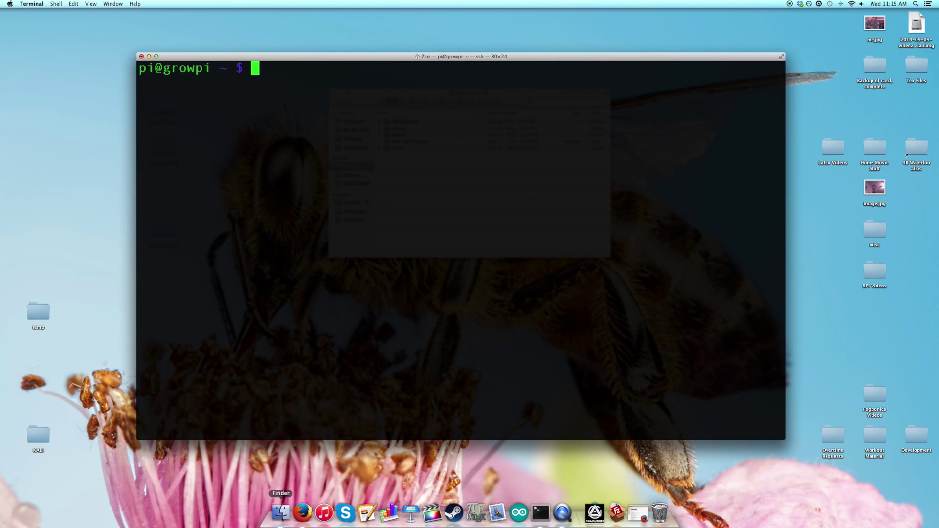
Step: From Finder, connect Screen Sharing to vnc://192.168.1.78:5901
left_click(281, 512)
key("super+k")
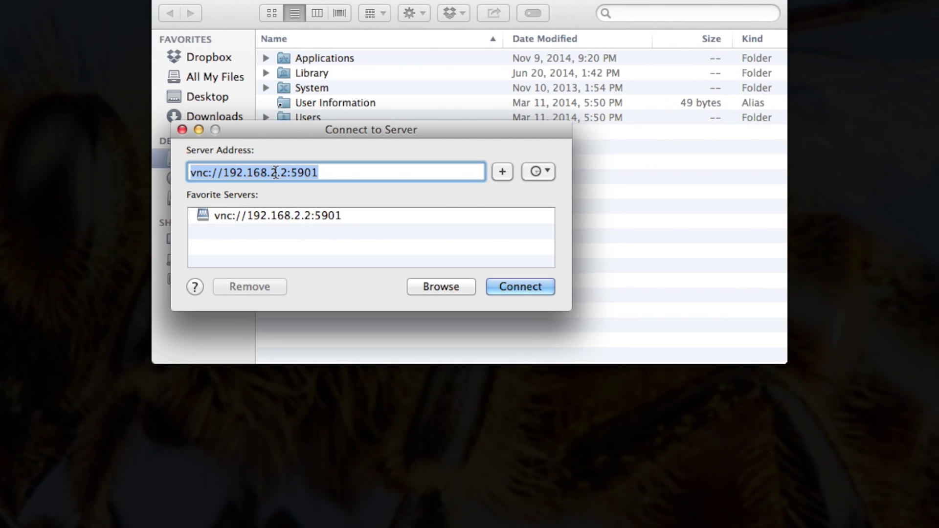
left_click(276, 172)
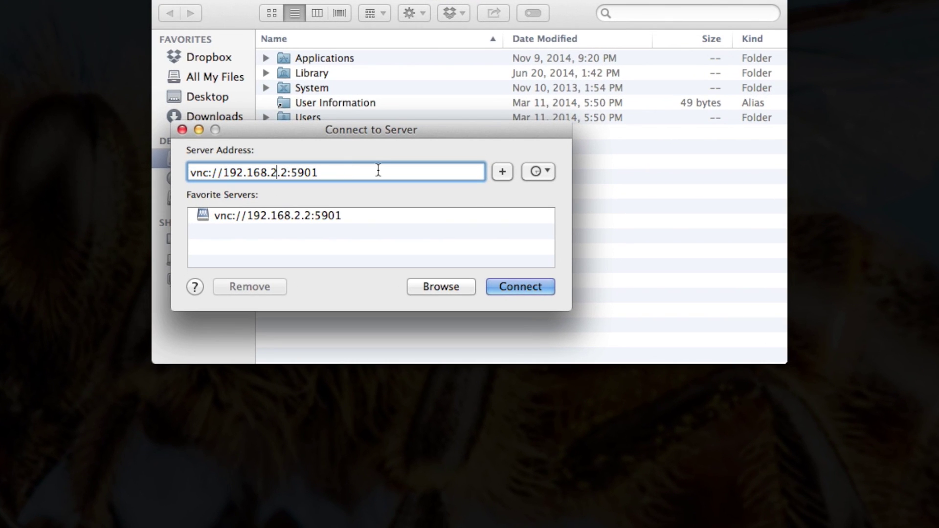
key("BackSpace")
type("1")
key("BackSpace")
type("78")
left_click(532, 289)
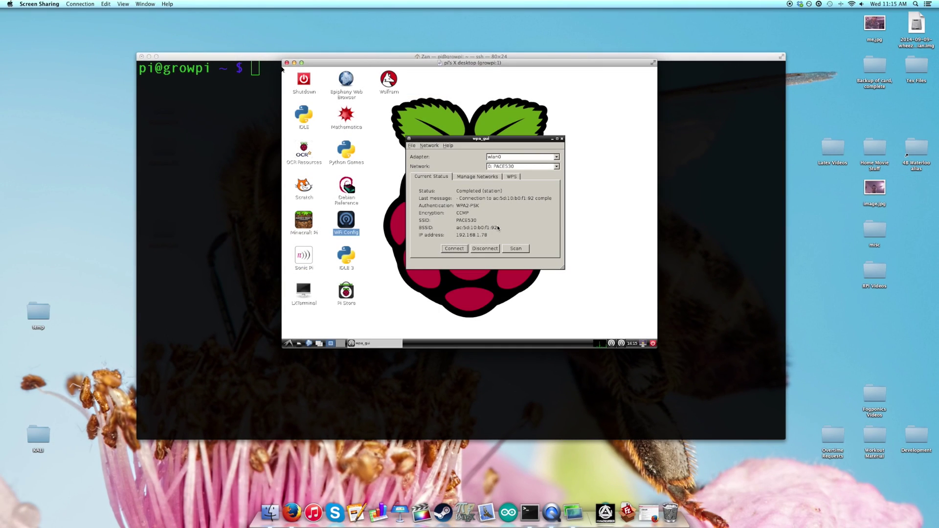
left_click(578, 176)
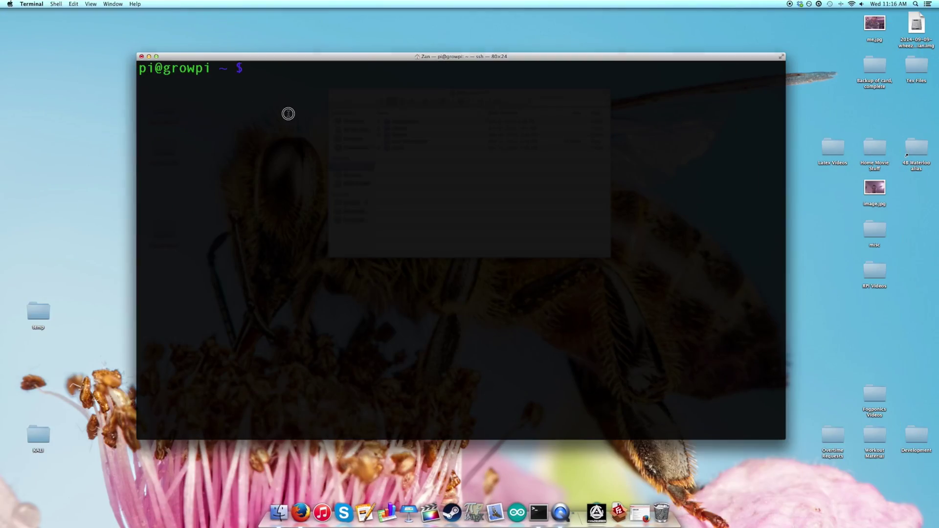
type("exit")
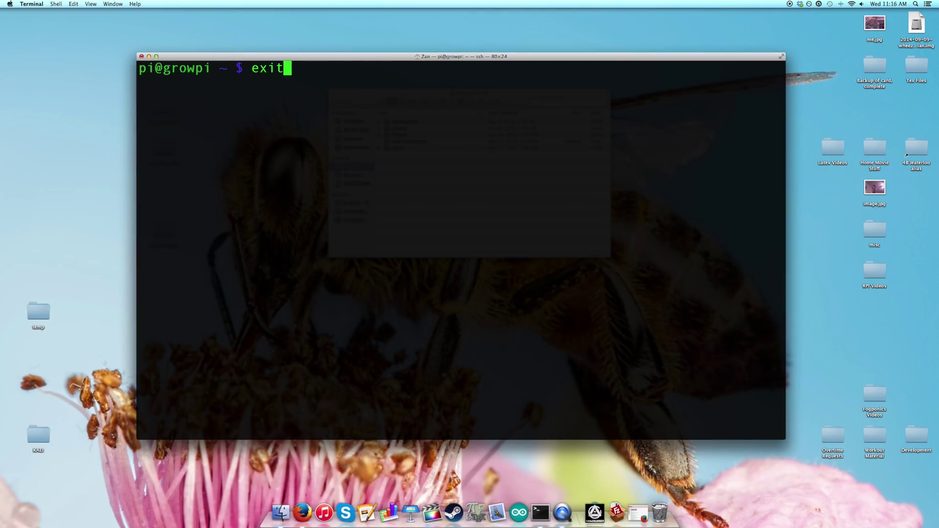
key("Return")
type("ssh")
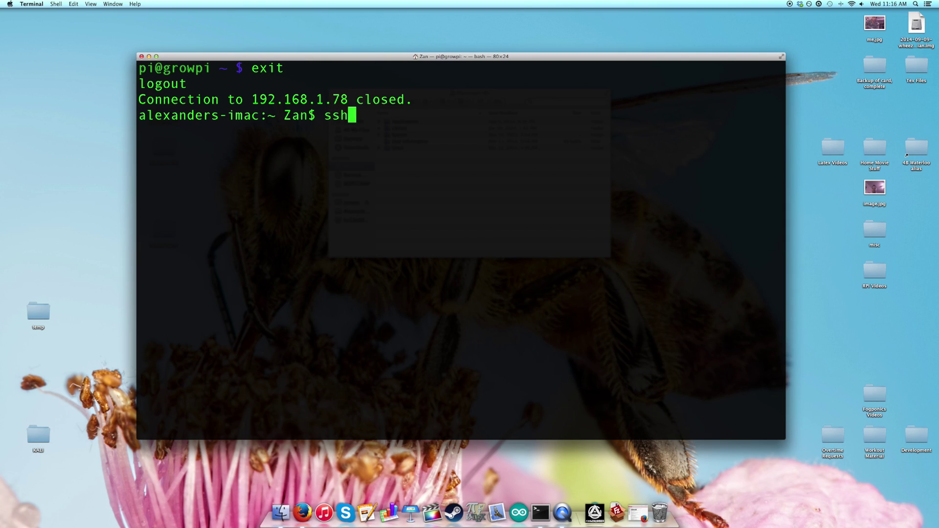
type(" pi@192.16")
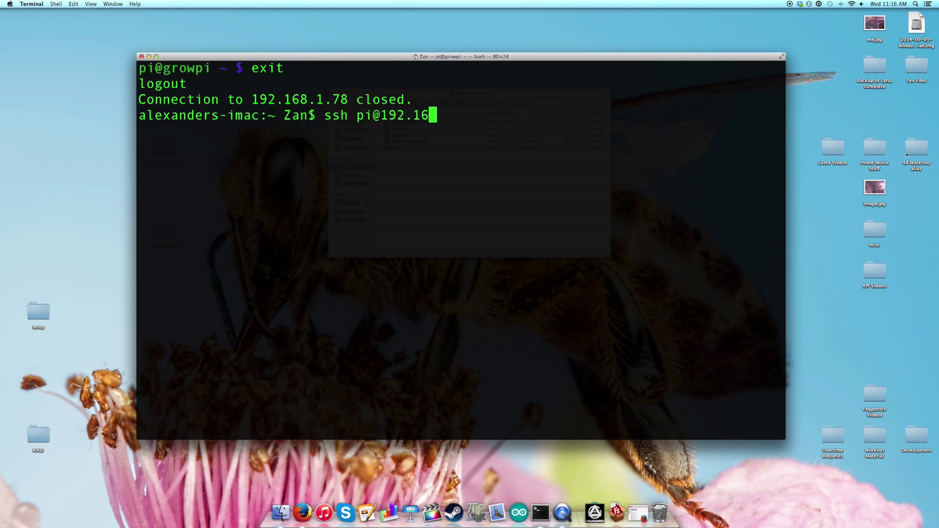
type("8.1.78")
key("Return")
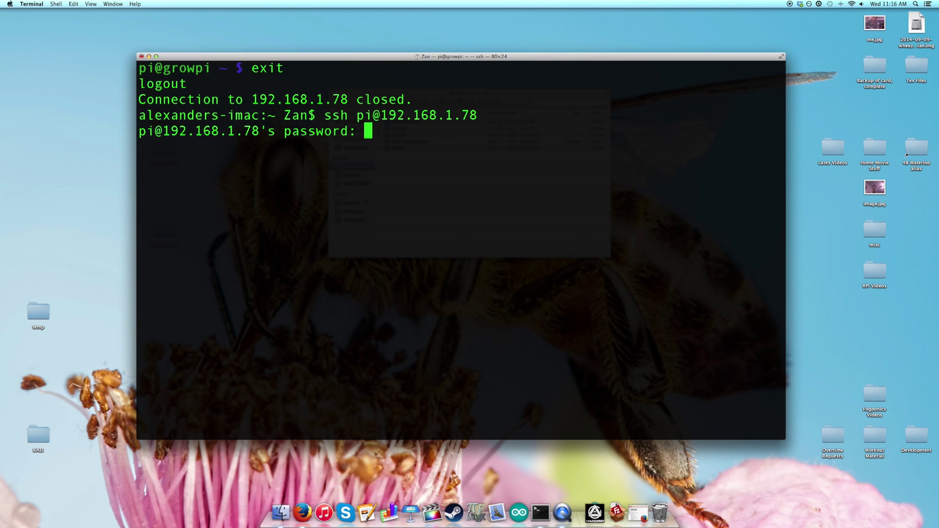
key("Return")
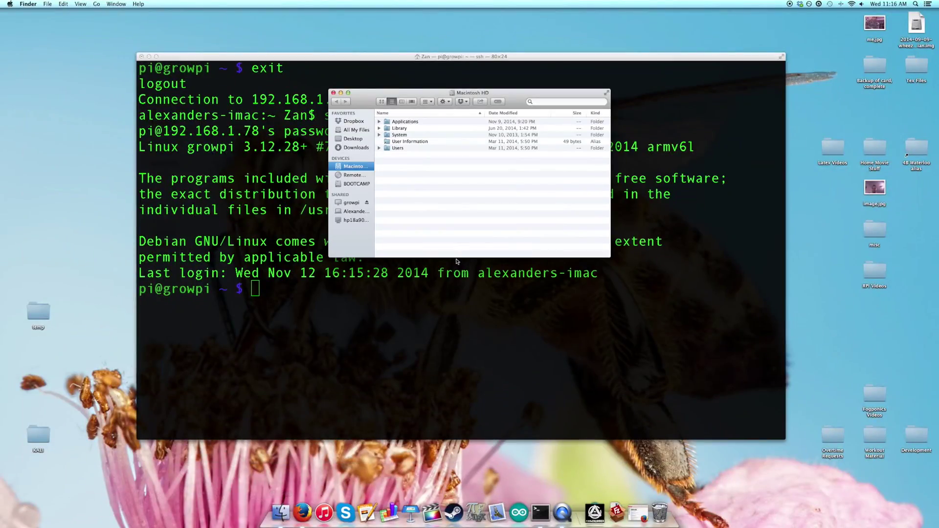
key("super+k")
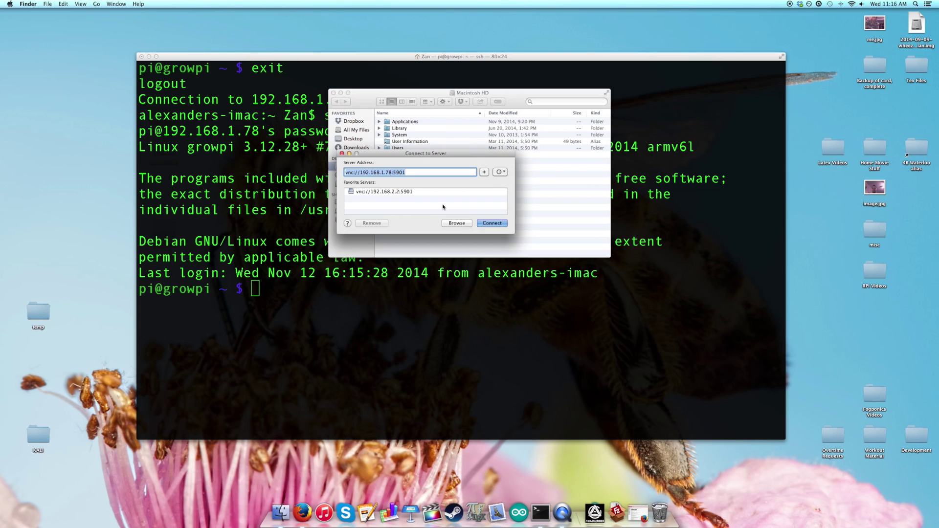
key("Return")
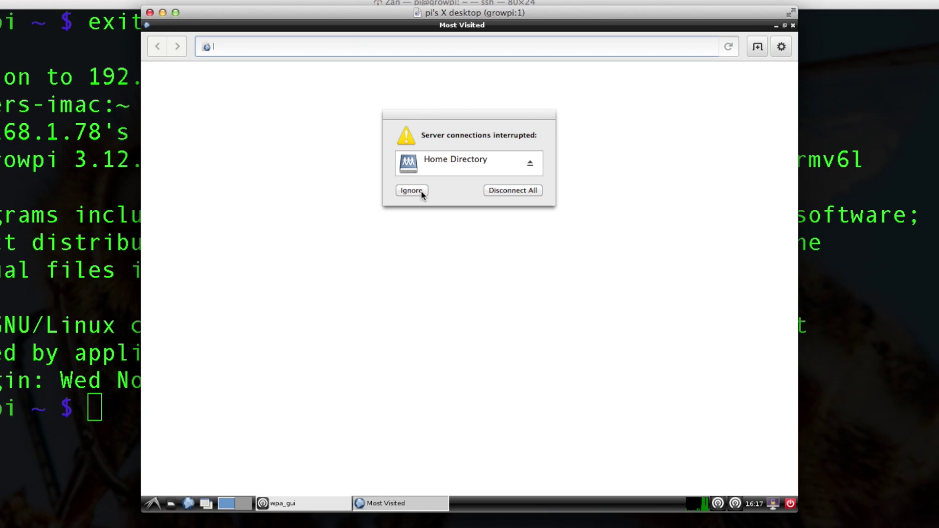
left_click(531, 161)
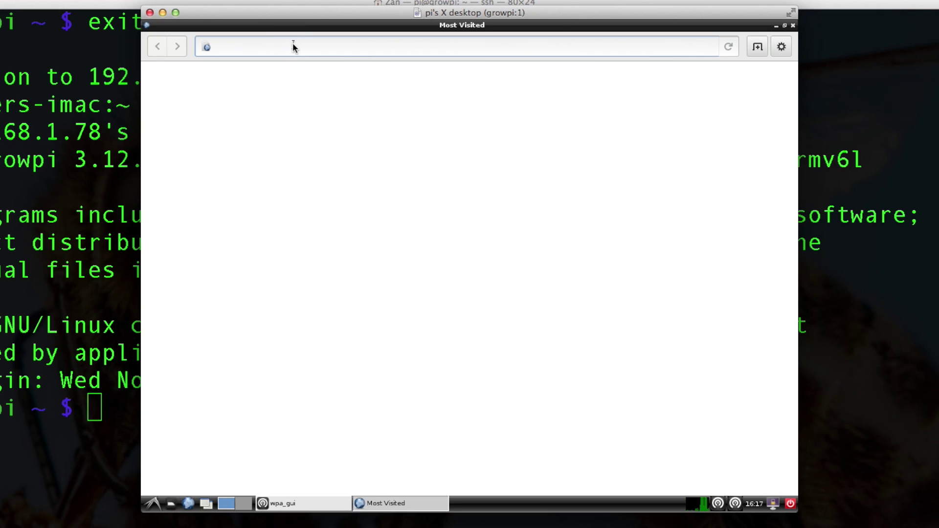
type("www.goo")
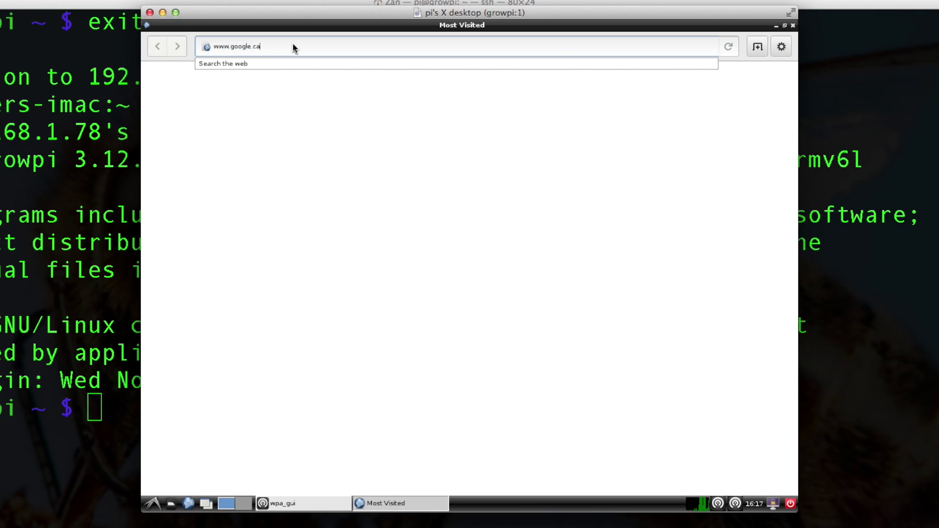
type("gle.ca")
key("Return")
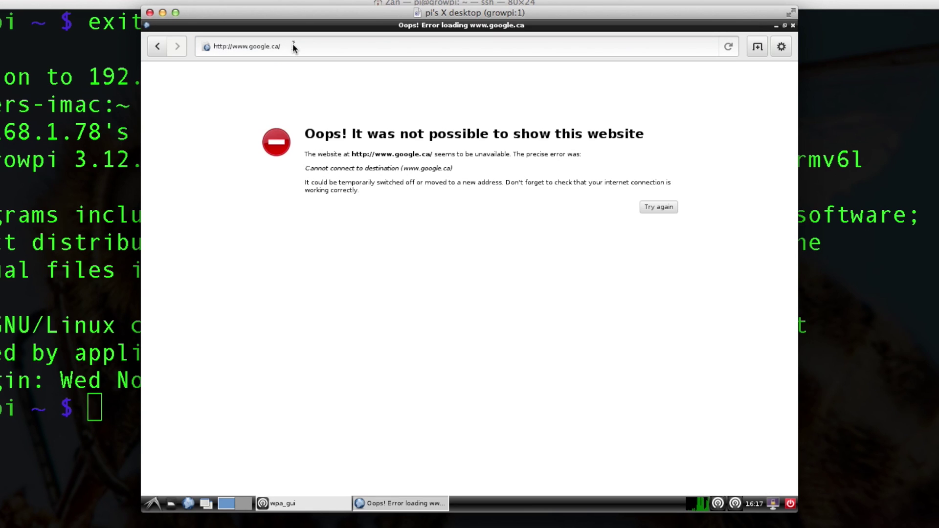
Step: Close the browser and shut down the Pi from the desktop Shutdown icon
key("ctrl+w")
left_click(177, 43)
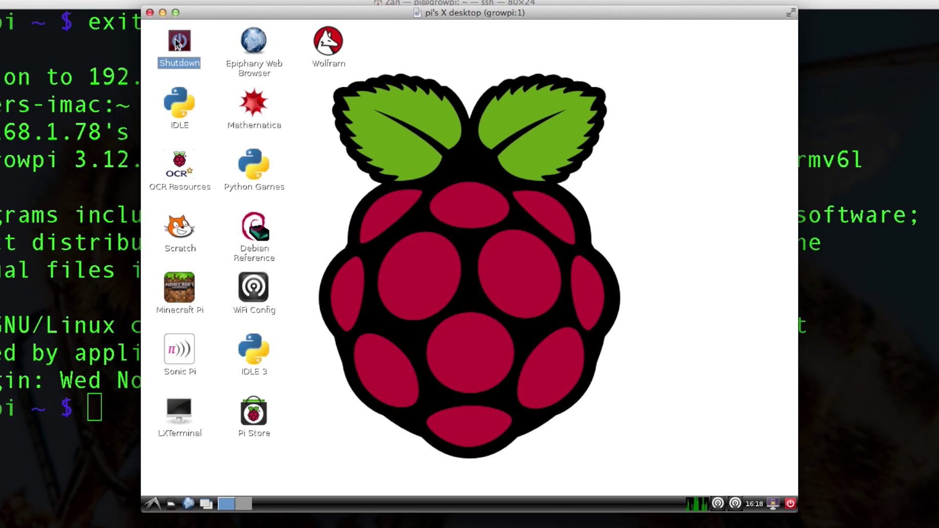
double_click(177, 43)
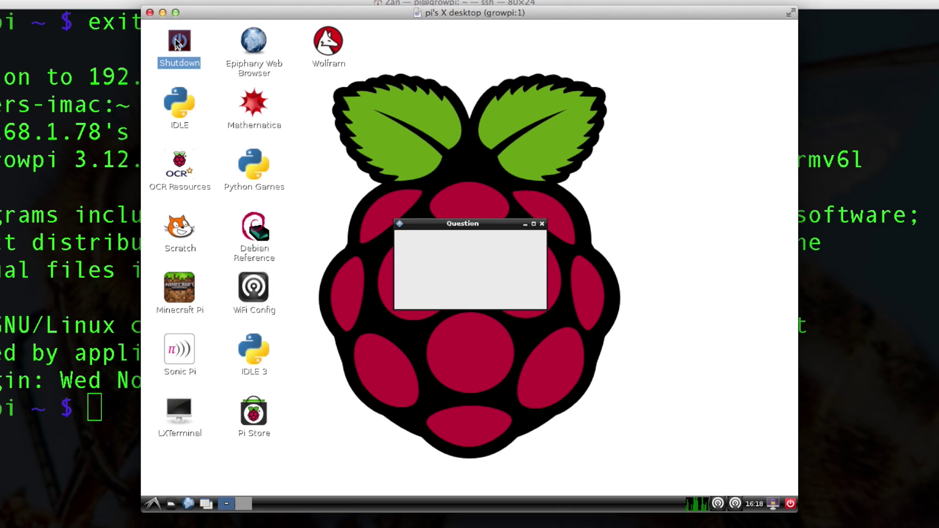
left_click(516, 294)
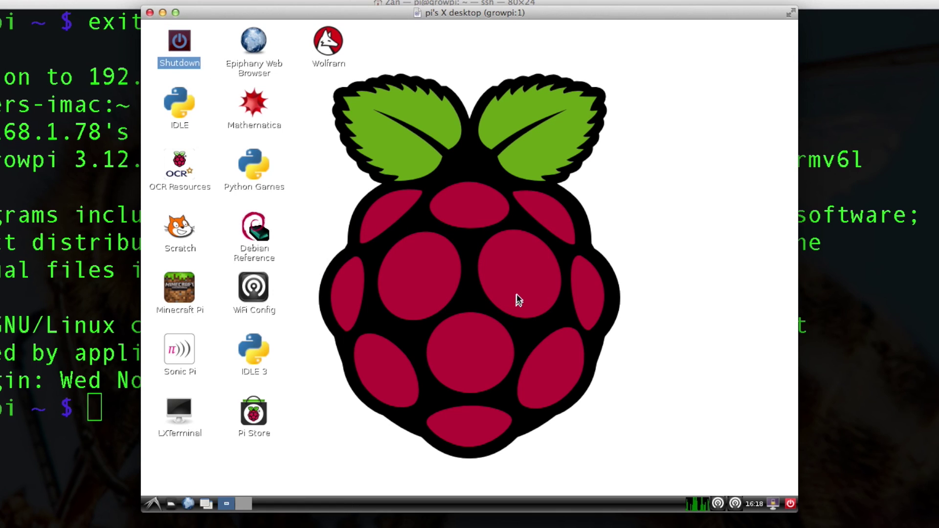
key("super+Tab")
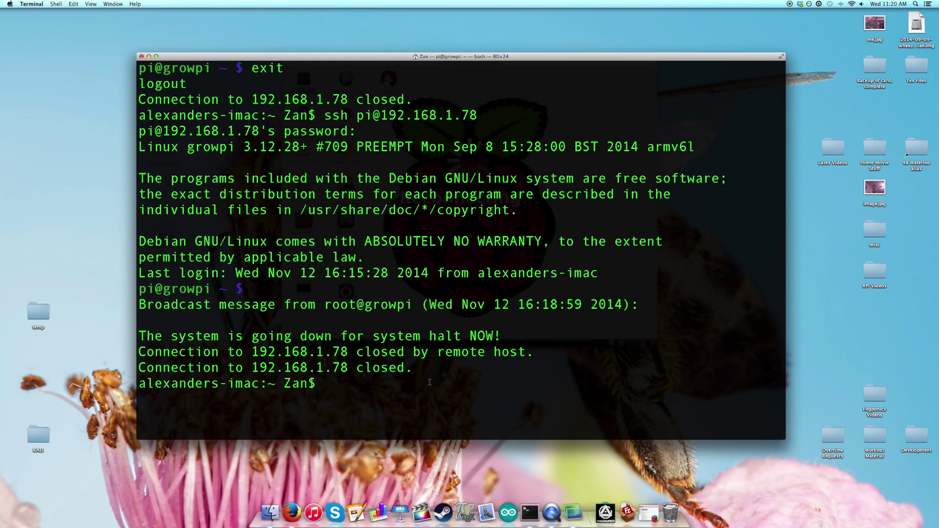
type("ssh pi@192")
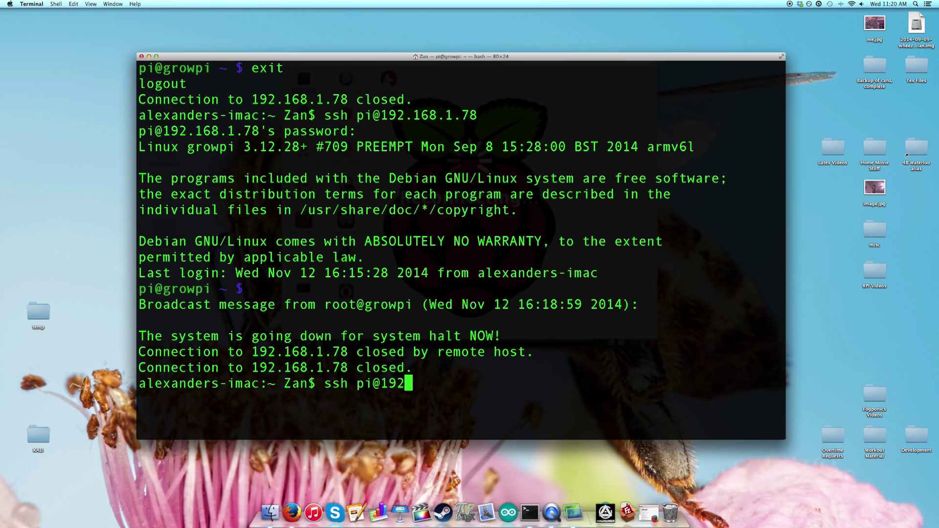
type(".168")
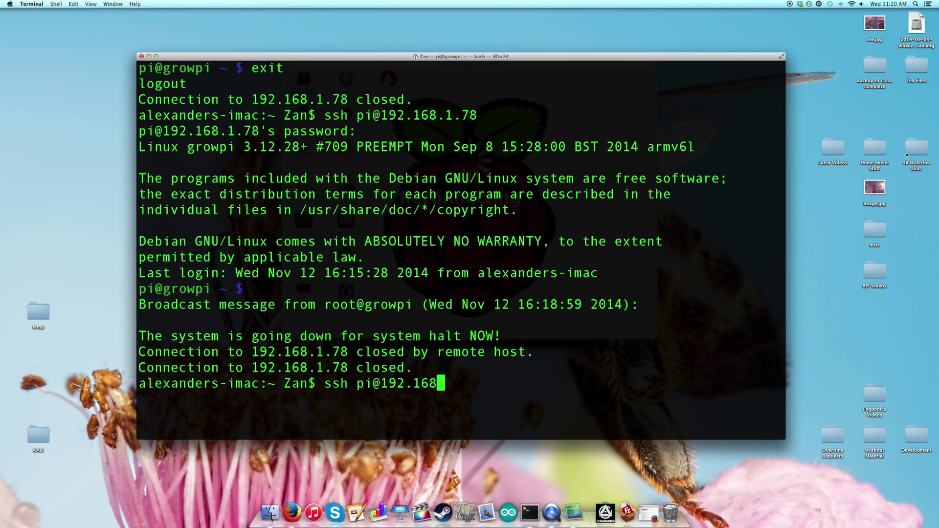
type(".1.78")
key("Return")
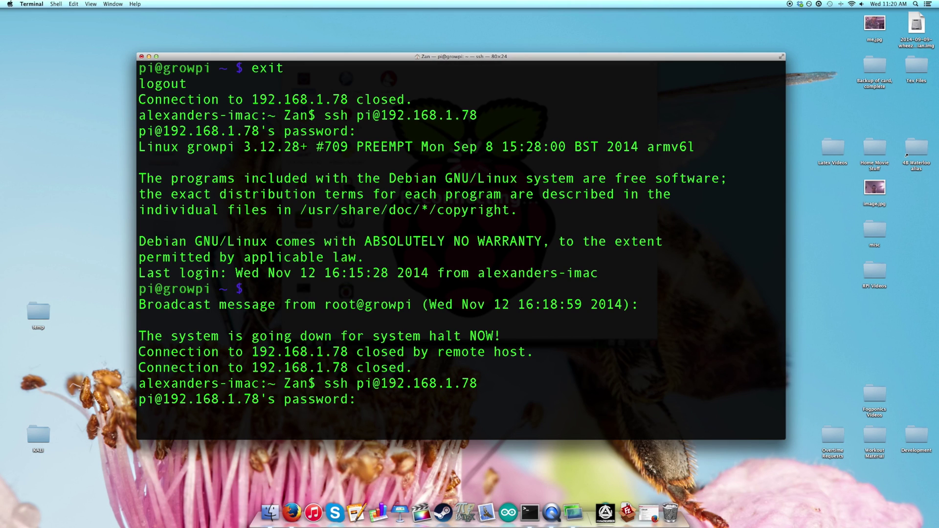
key("Return")
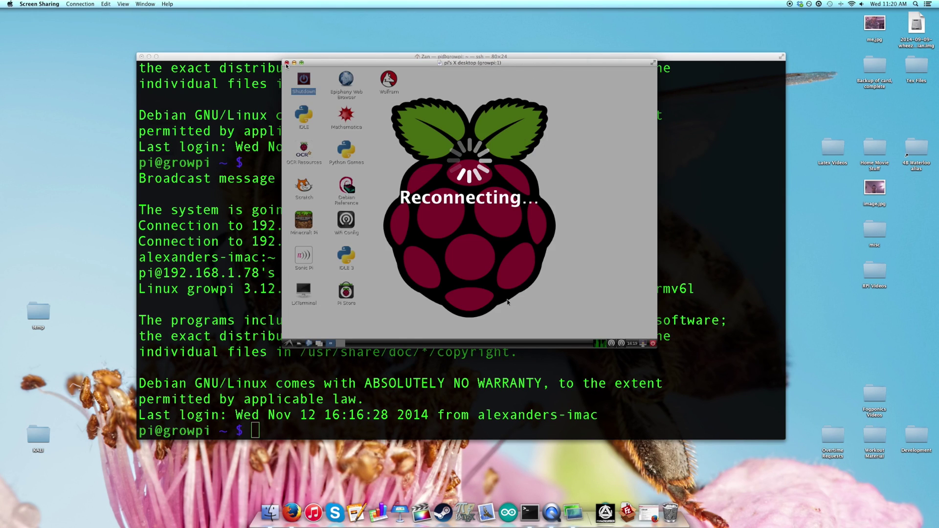
left_click(287, 63)
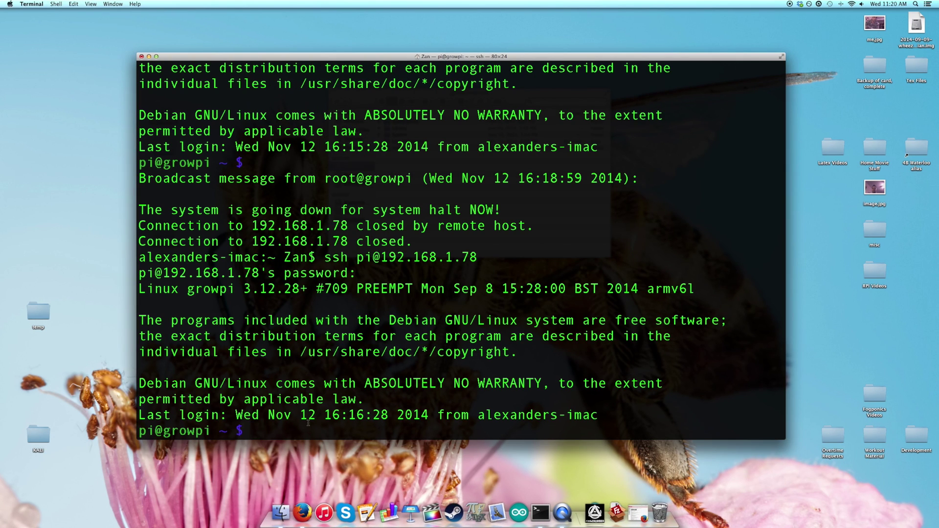
type("vncserver :1")
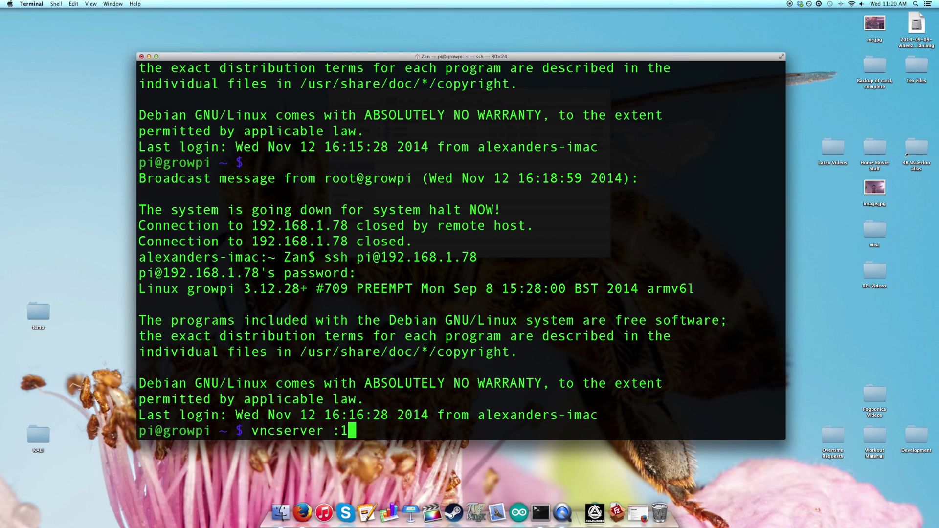
key("Return")
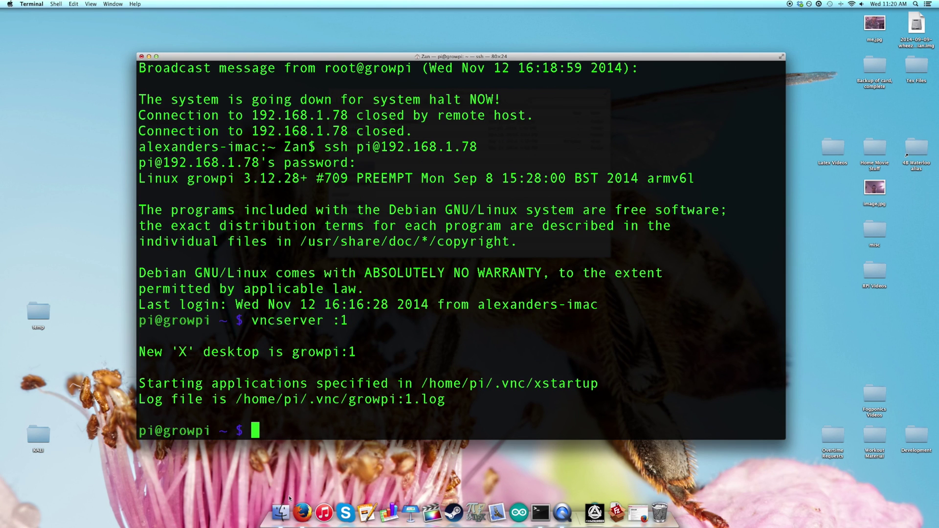
Step: Connect to the Pi's desktop at vnc://192.168.1.78:5901 and load Google Canada in its browser
left_click(288, 512)
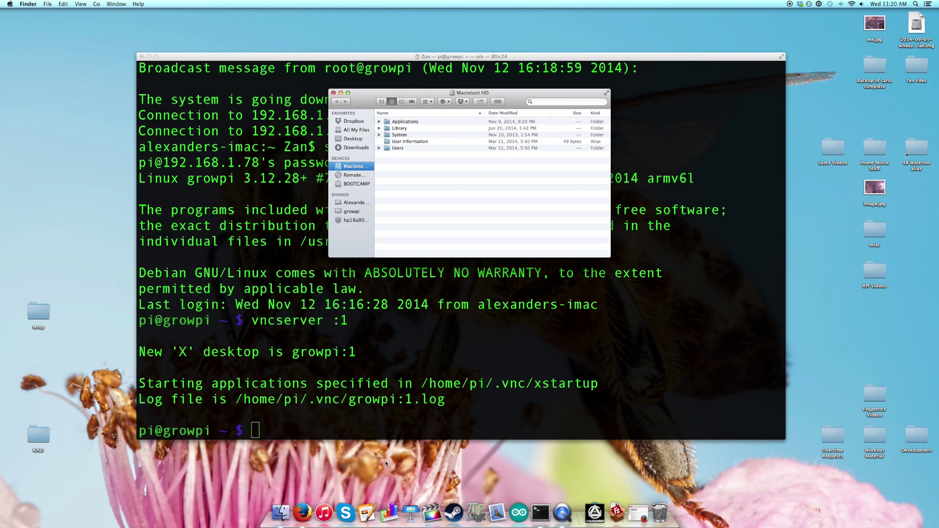
key("super+k")
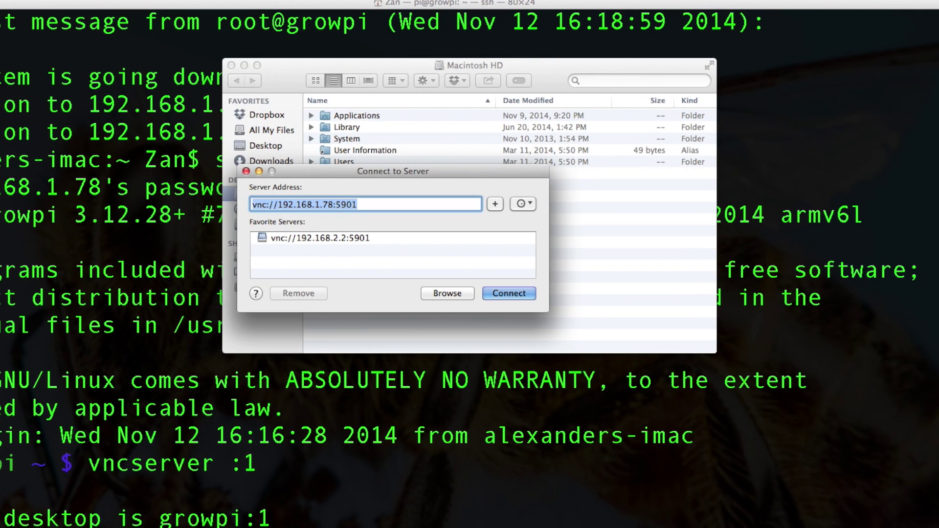
key("Return")
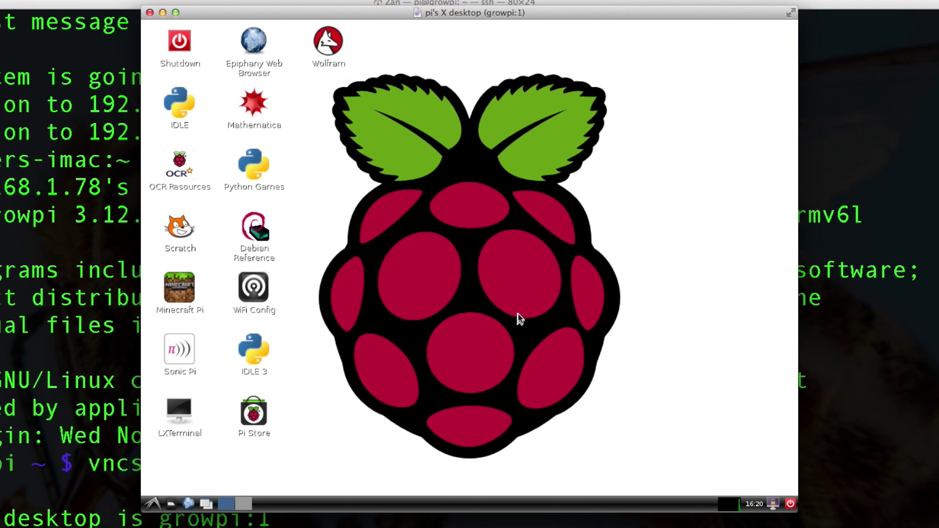
left_click(188, 503)
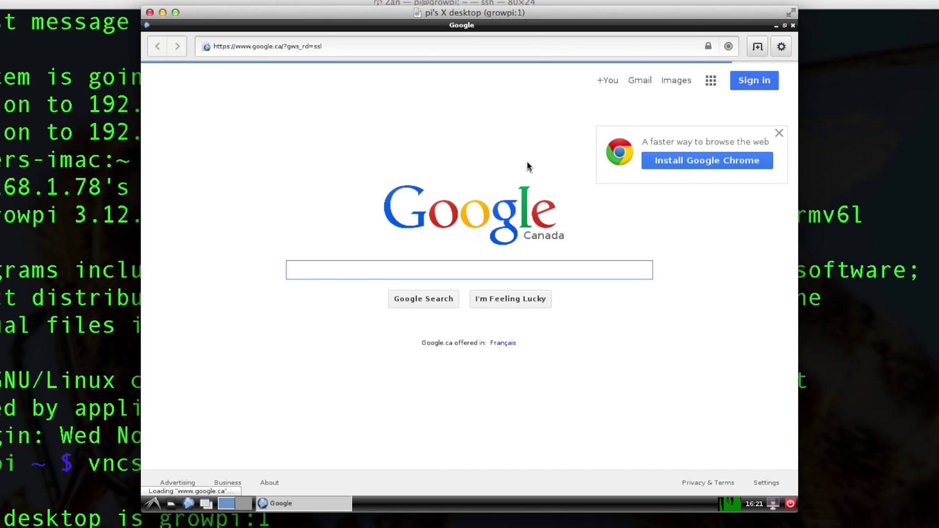
Step: Bring the growpi SSH session forward and highlight the Pi's address 192.168.1.78
left_click(122, 215)
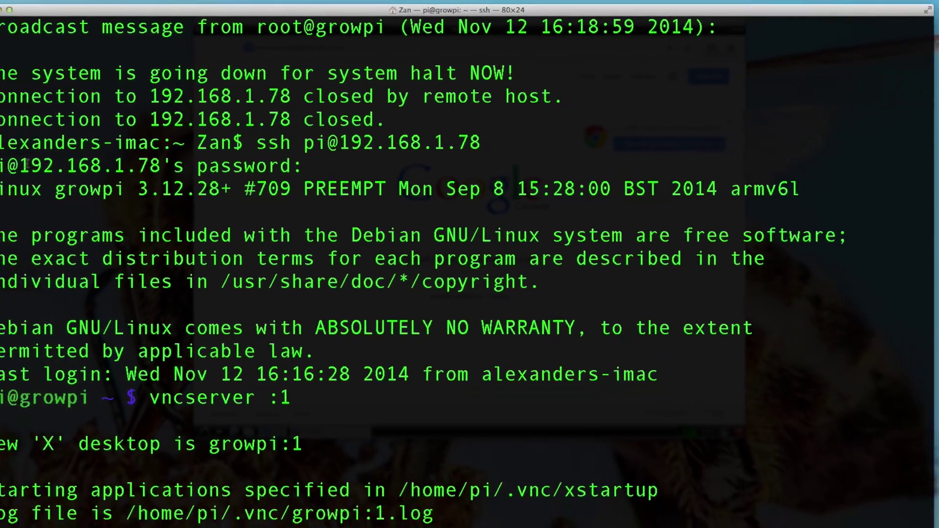
left_click_drag(27, 165, 161, 168)
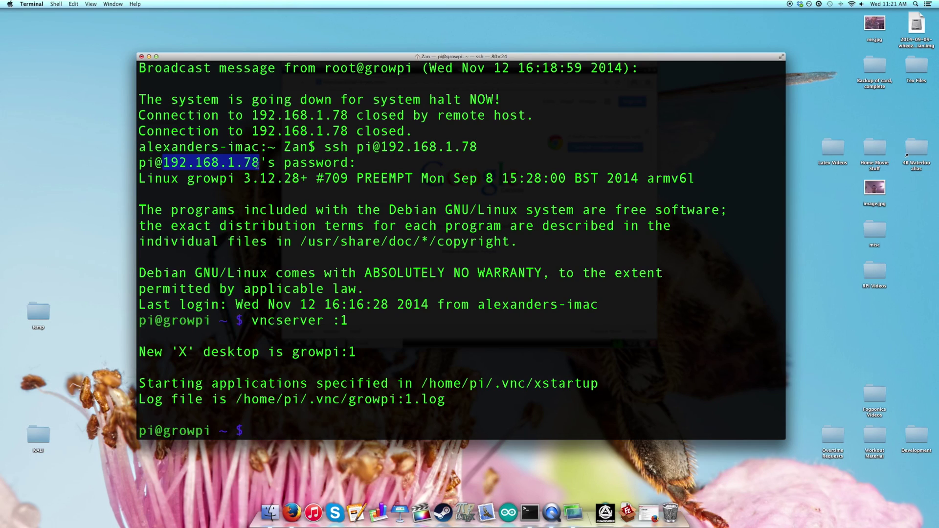
left_click(252, 161)
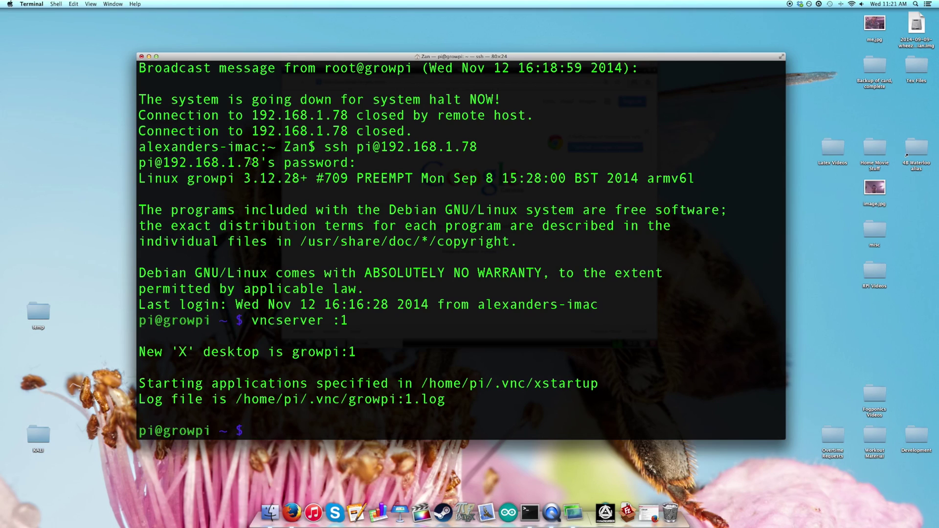
left_click_drag(227, 162, 259, 162)
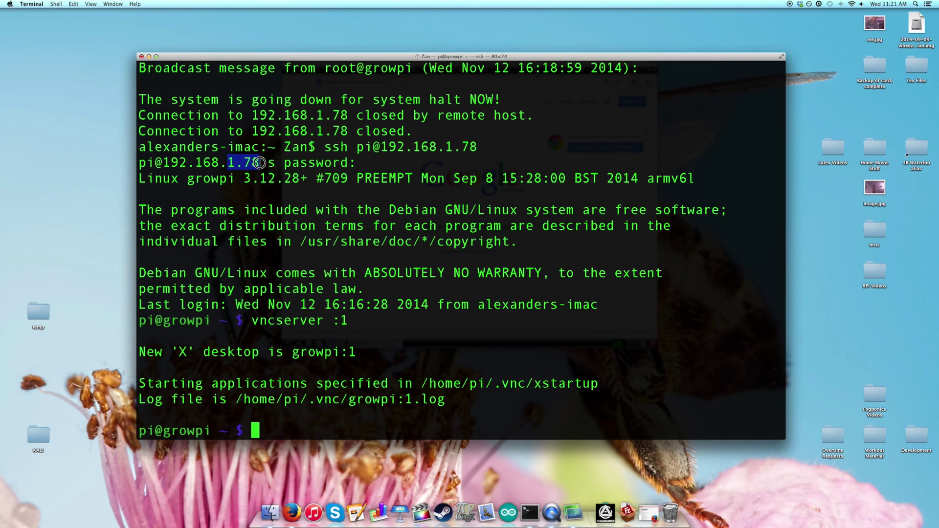
left_click(309, 204)
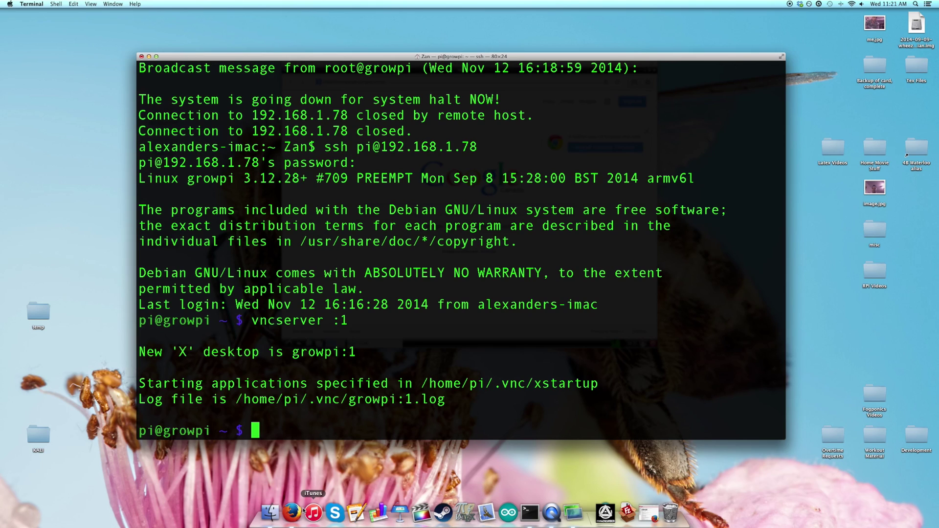
Step: Load the router's admin page at 192.168.1.254 in a new Firefox tab
left_click(293, 511)
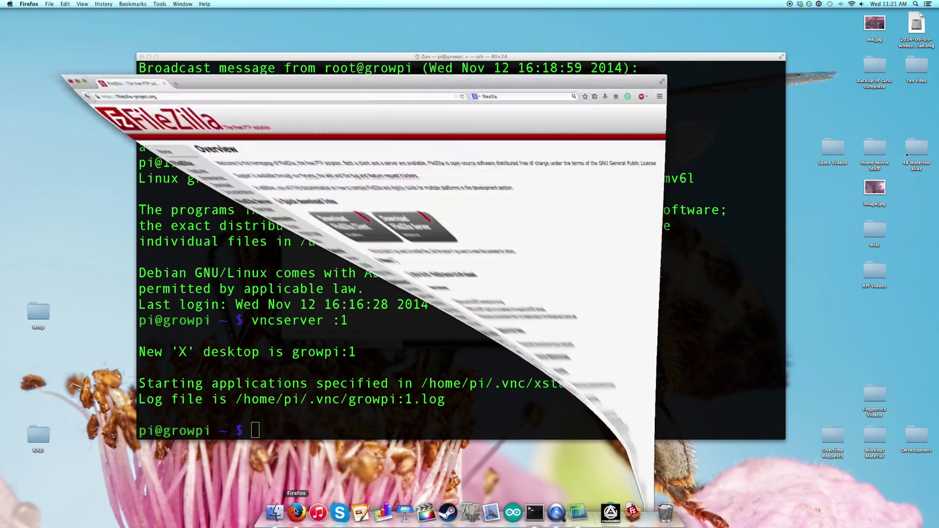
left_click(147, 17)
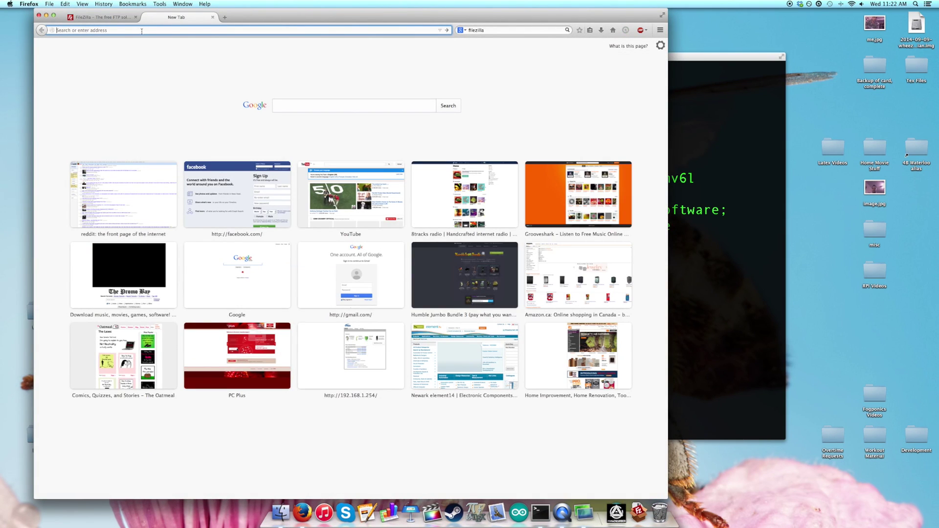
type("192.168.1.254")
key("Return")
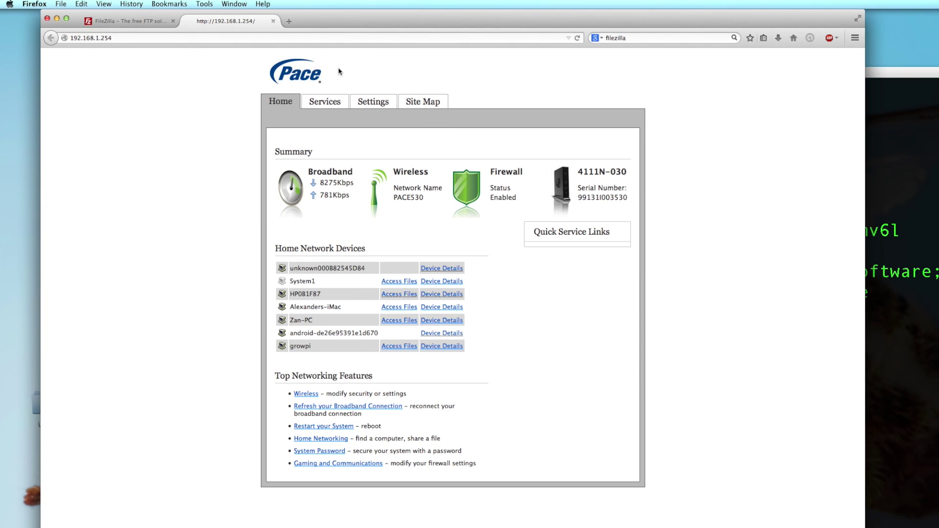
Step: Go to Settings > LAN and locate growpi at 192.168.1.78 in the device list
left_click(393, 103)
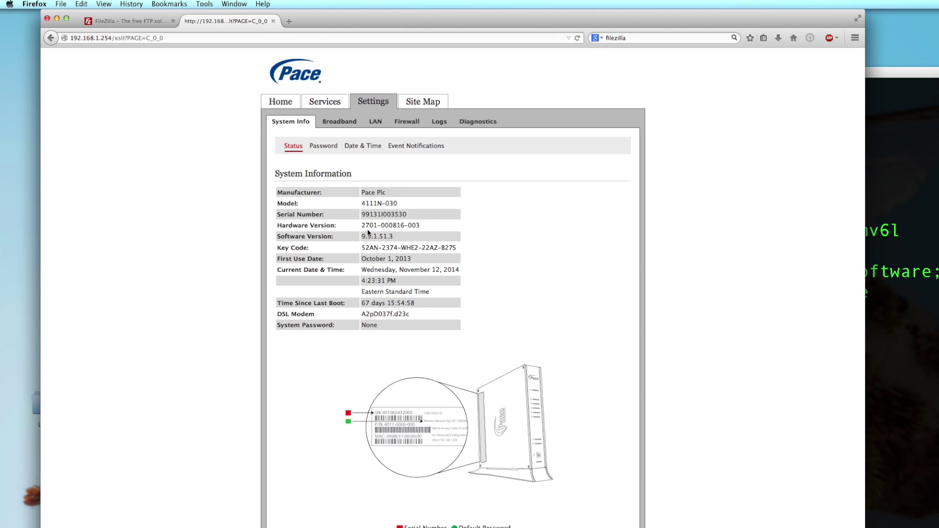
left_click(373, 123)
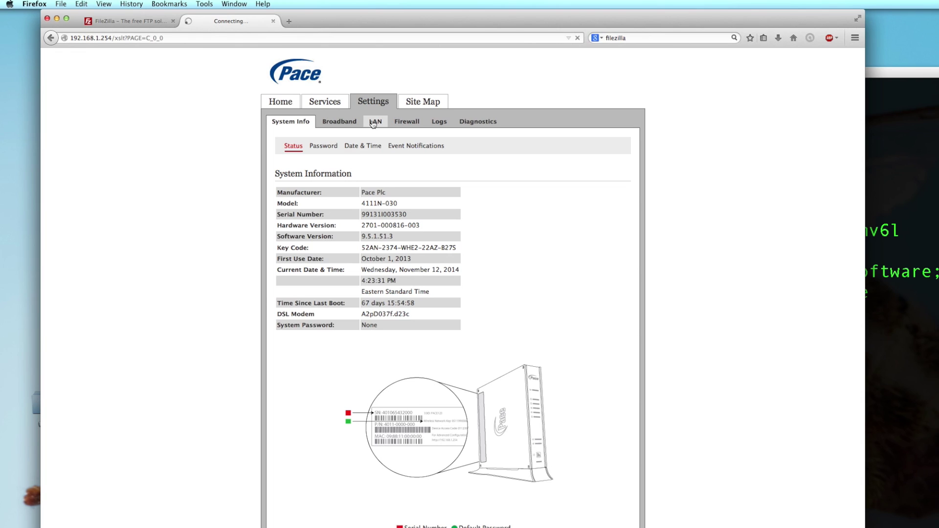
scroll(496, 360, "down", 3)
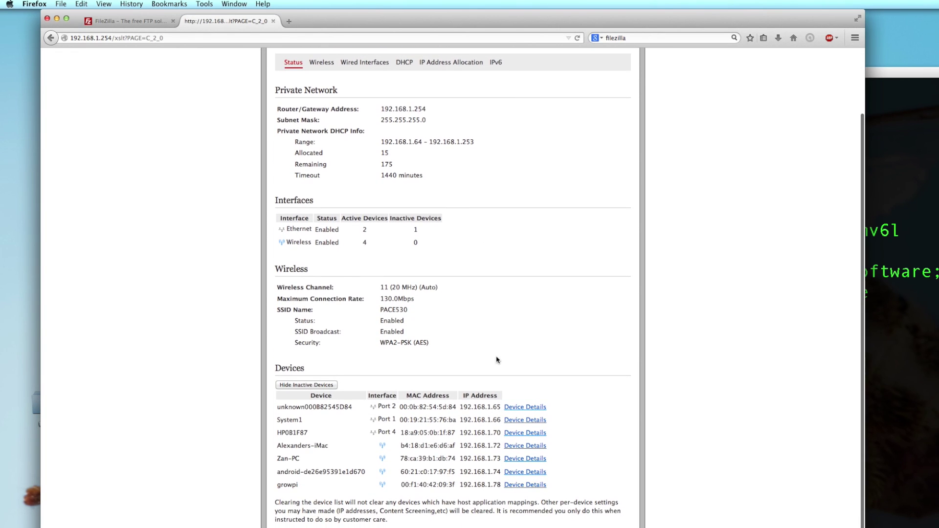
left_click_drag(460, 485, 499, 485)
double_click(287, 484)
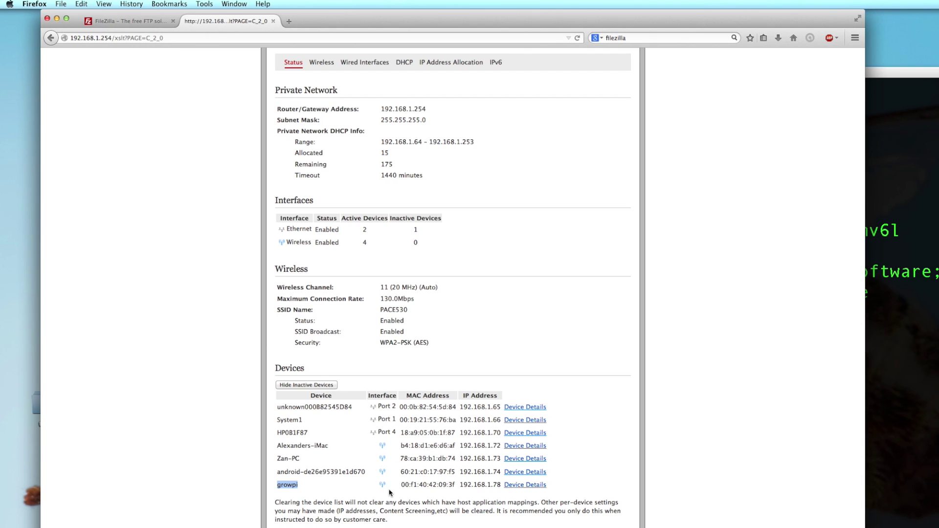
scroll(389, 492, "down", 1)
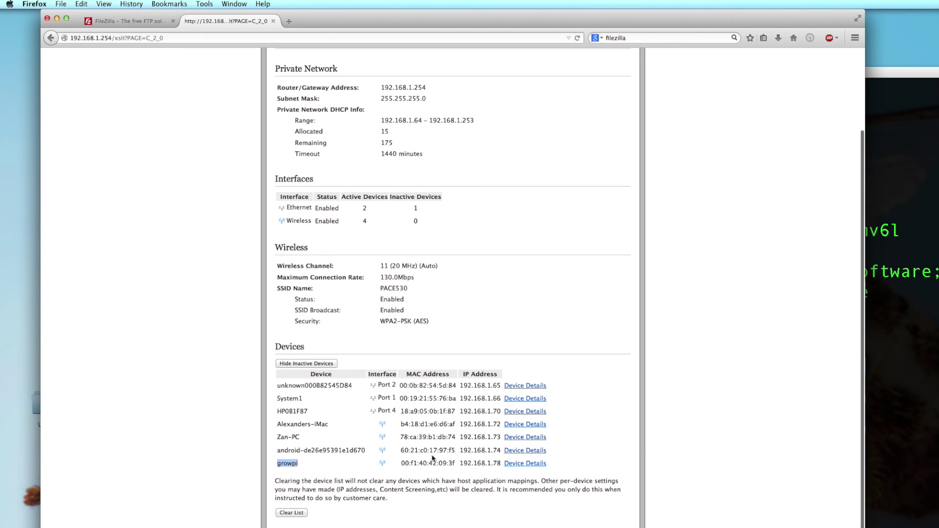
scroll(436, 448, "down", 5)
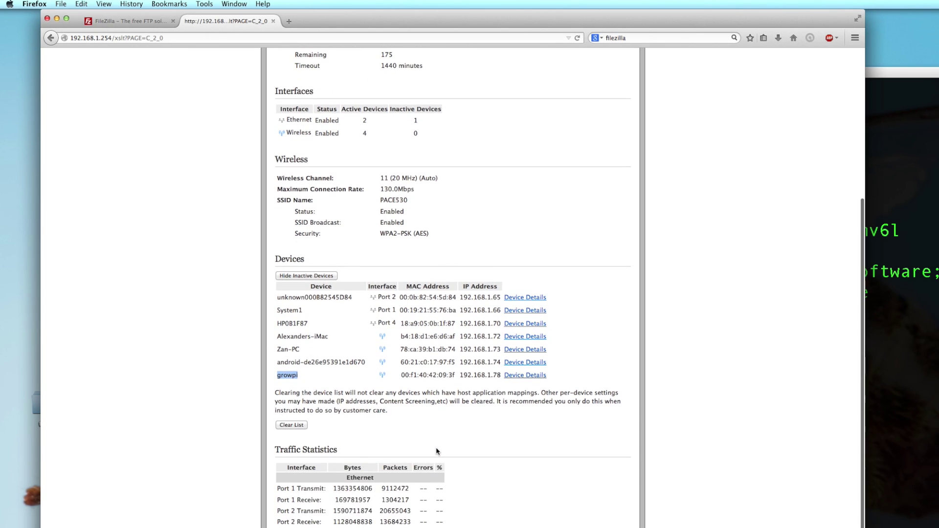
scroll(436, 449, "up", 10)
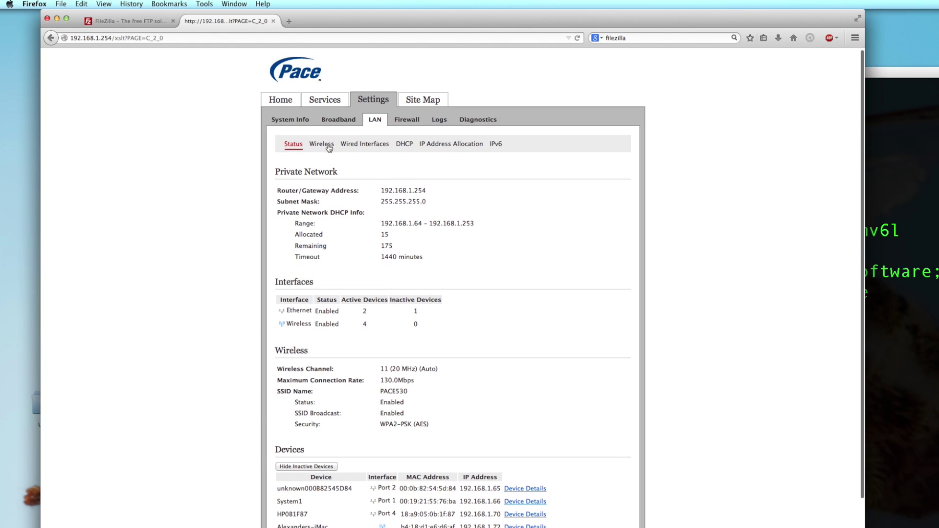
Step: Under IP Address Allocation, set growpi to Private Fixed: 192.168.1.78 and save
left_click(455, 146)
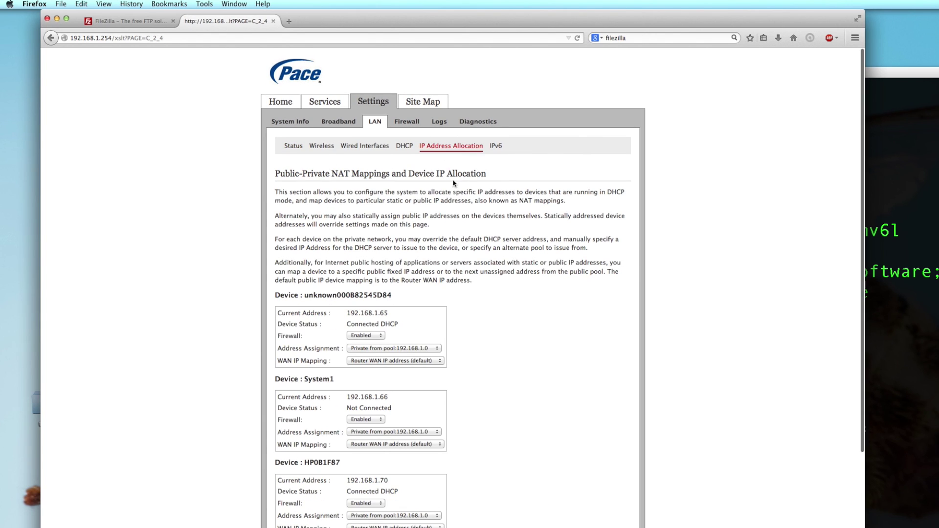
scroll(459, 271, "down", 10)
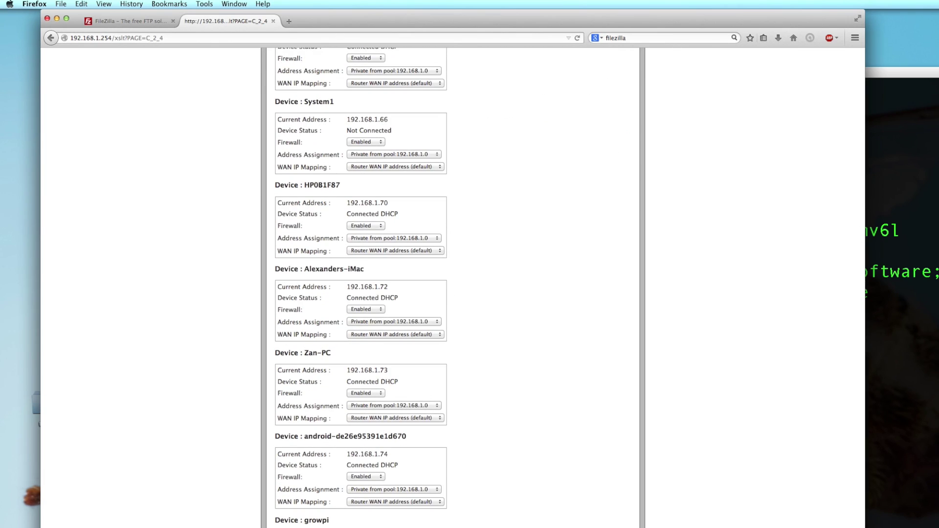
left_click(394, 527)
scroll(422, 527, "down", 1)
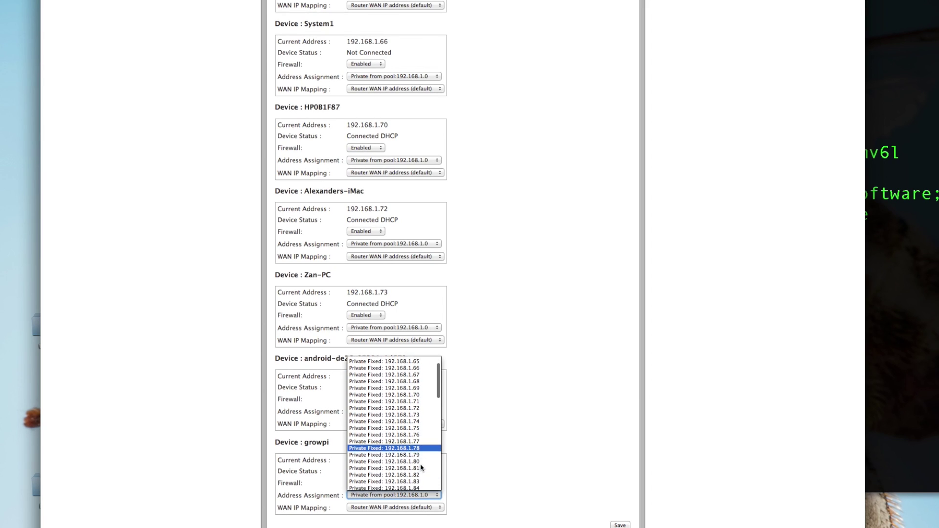
scroll(422, 468, "down", 1)
left_click(423, 446)
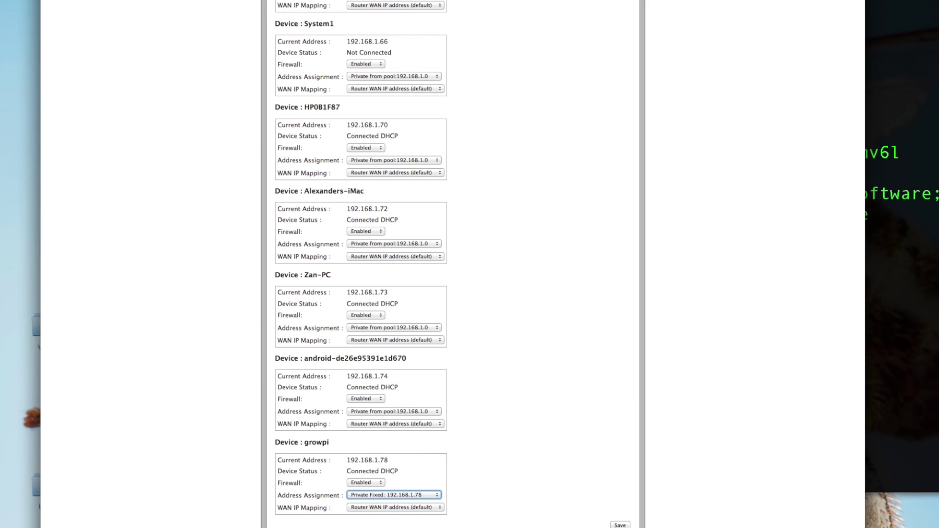
left_click(619, 525)
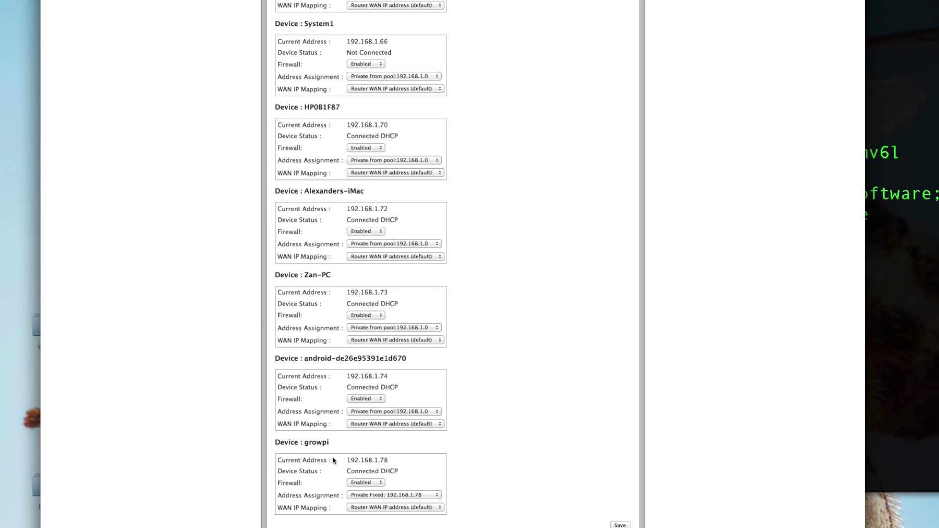
Step: Confirm growpi's saved entry shows the address 192.168.1.78
left_click_drag(309, 443, 335, 447)
left_click(399, 447)
scroll(403, 465, "up", 10)
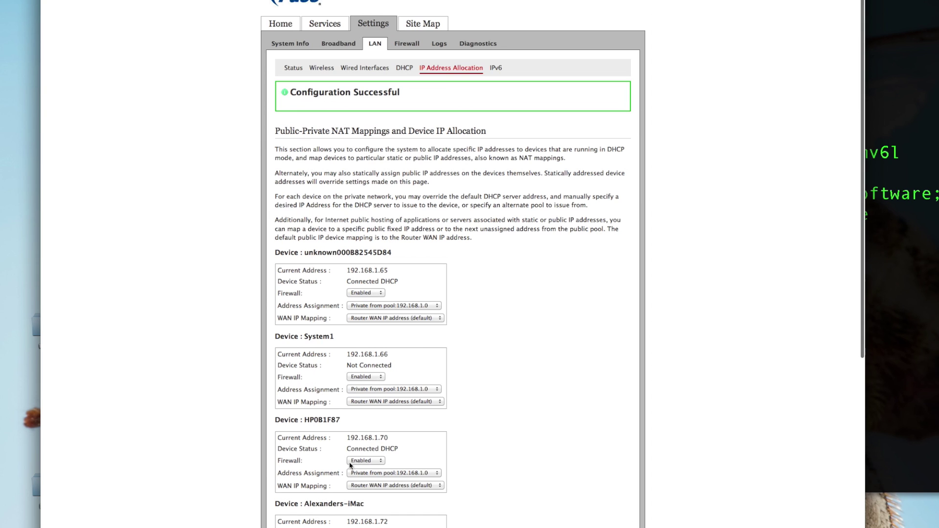
scroll(357, 482, "down", 10)
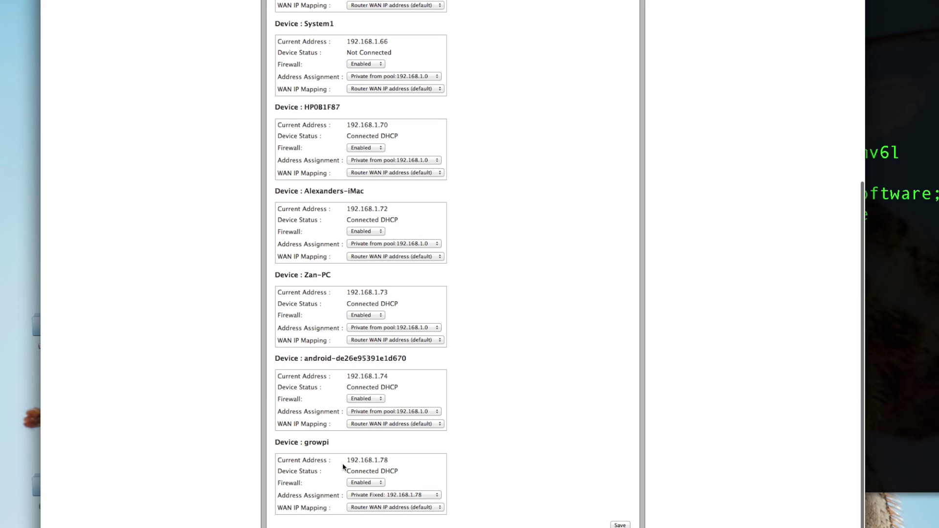
left_click_drag(346, 463, 402, 461)
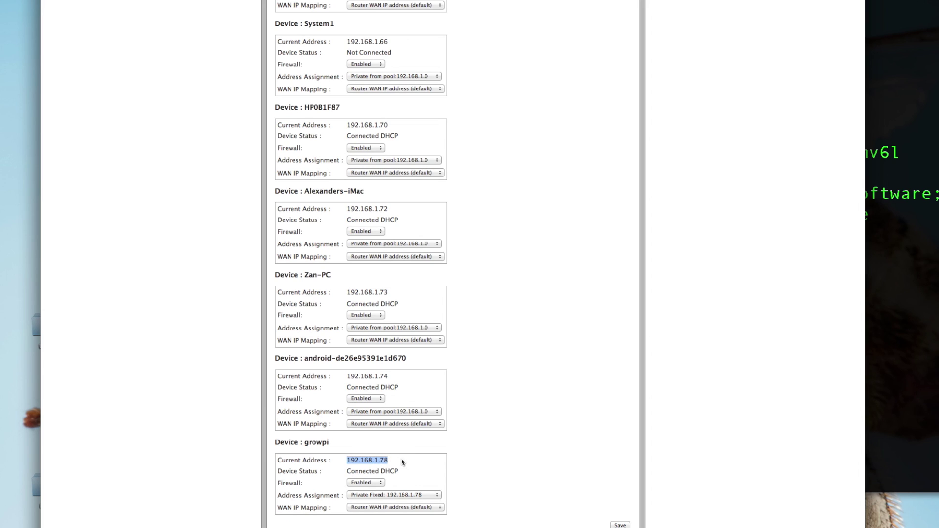
left_click(401, 461)
Step: Switch back to the Terminal SSH session with growpi
key("super+Tab")
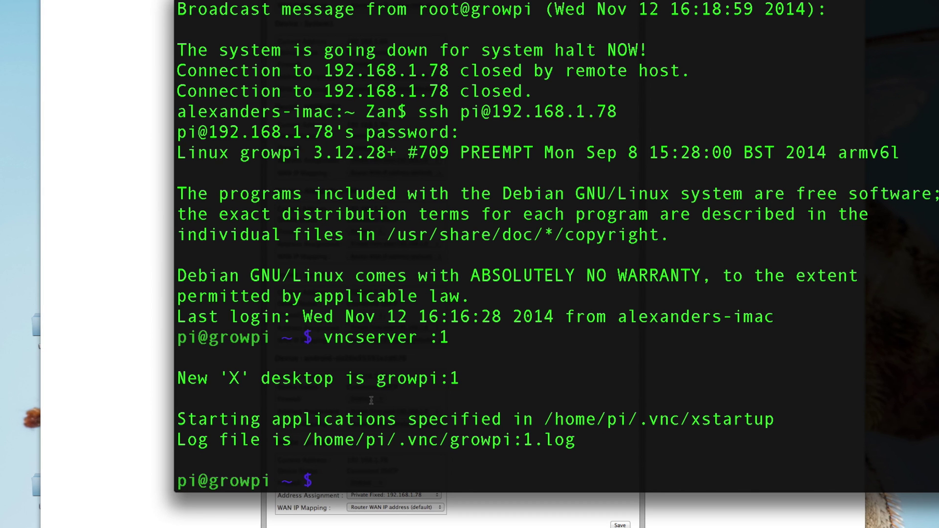